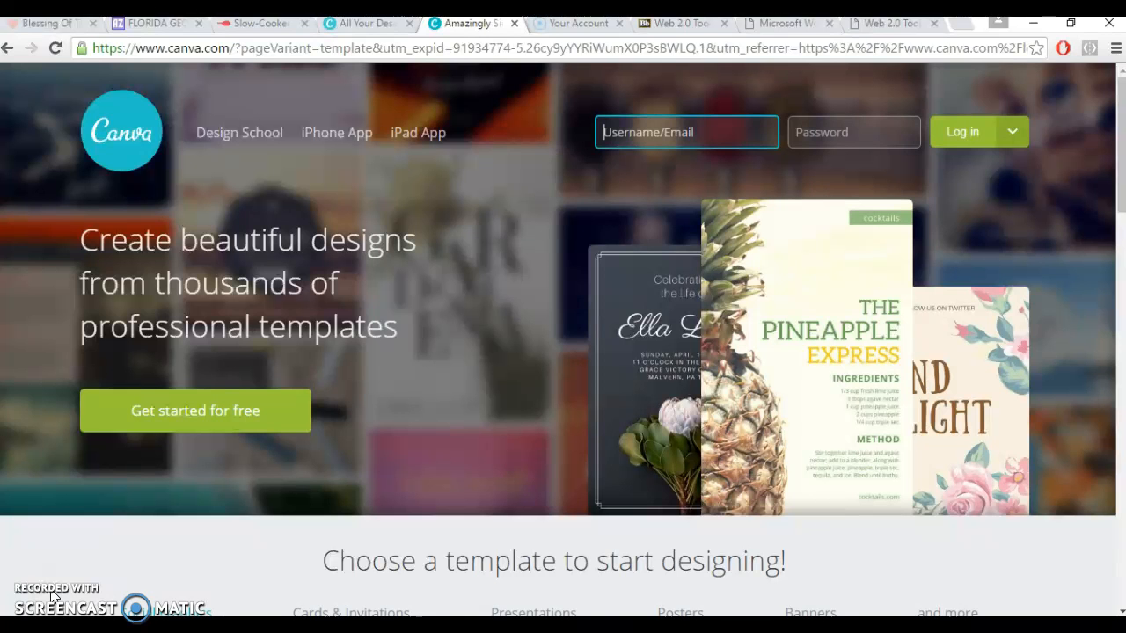
# Log in to the existing account with the account e-mail and password.
pyautogui.click(241, 422)
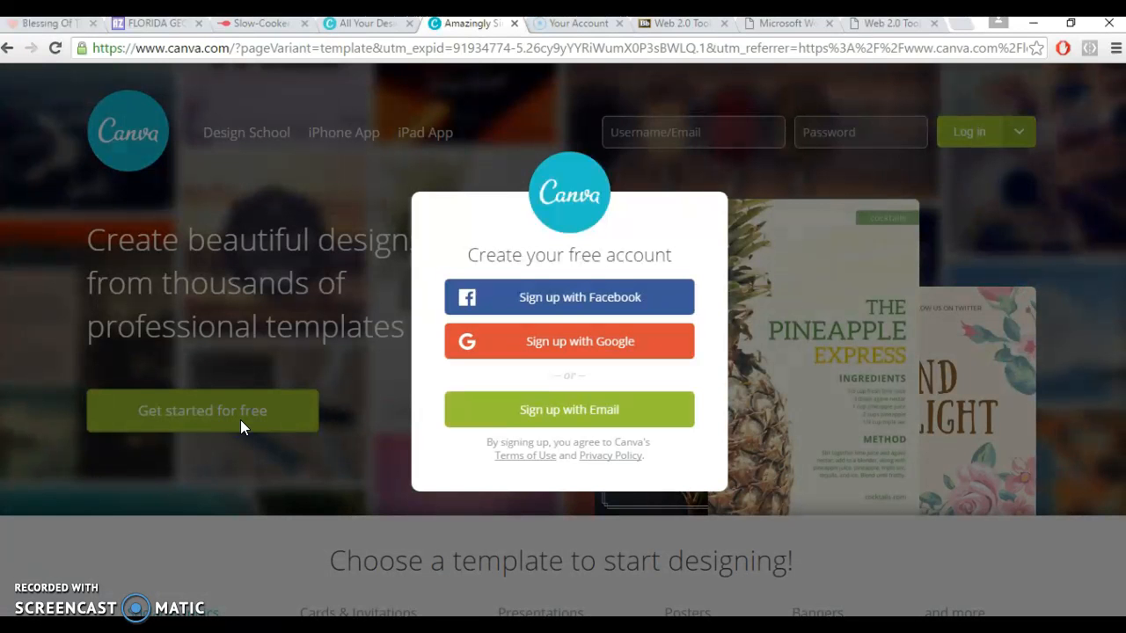
pyautogui.click(712, 148)
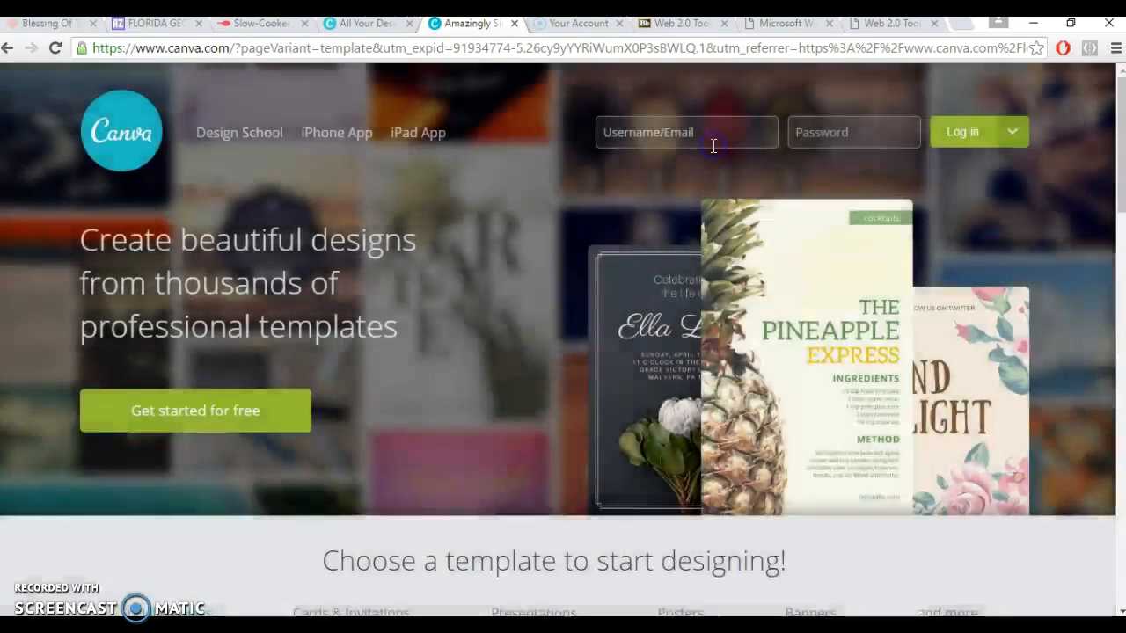
pyautogui.click(720, 138)
pyautogui.write('thobe')
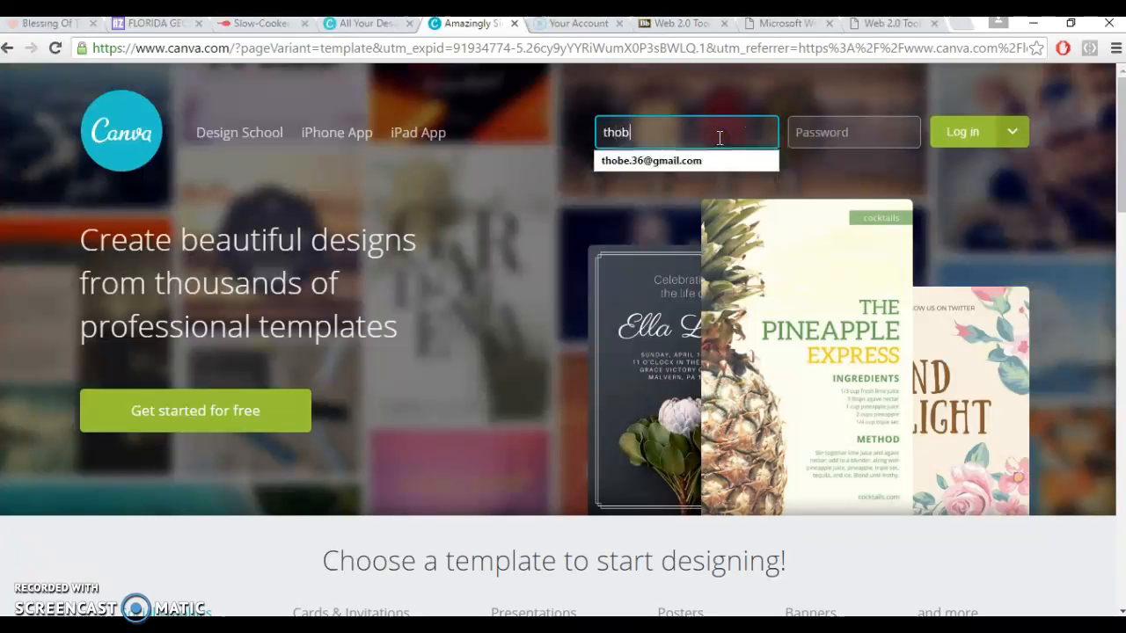
pyautogui.press('Down')
pyautogui.press('Tab')
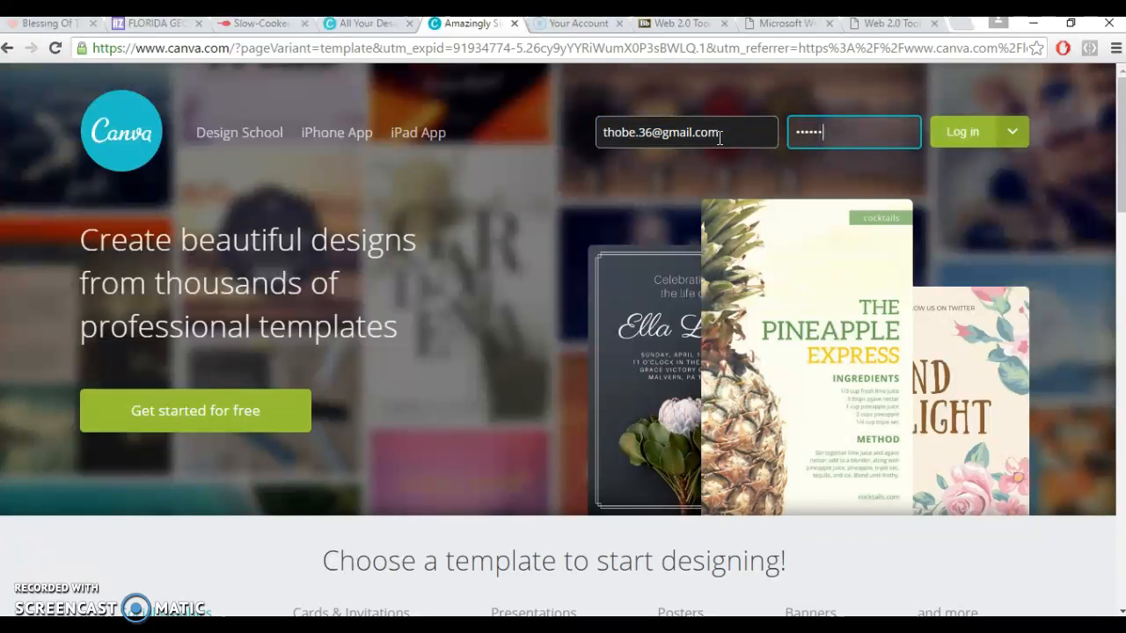
pyautogui.click(978, 132)
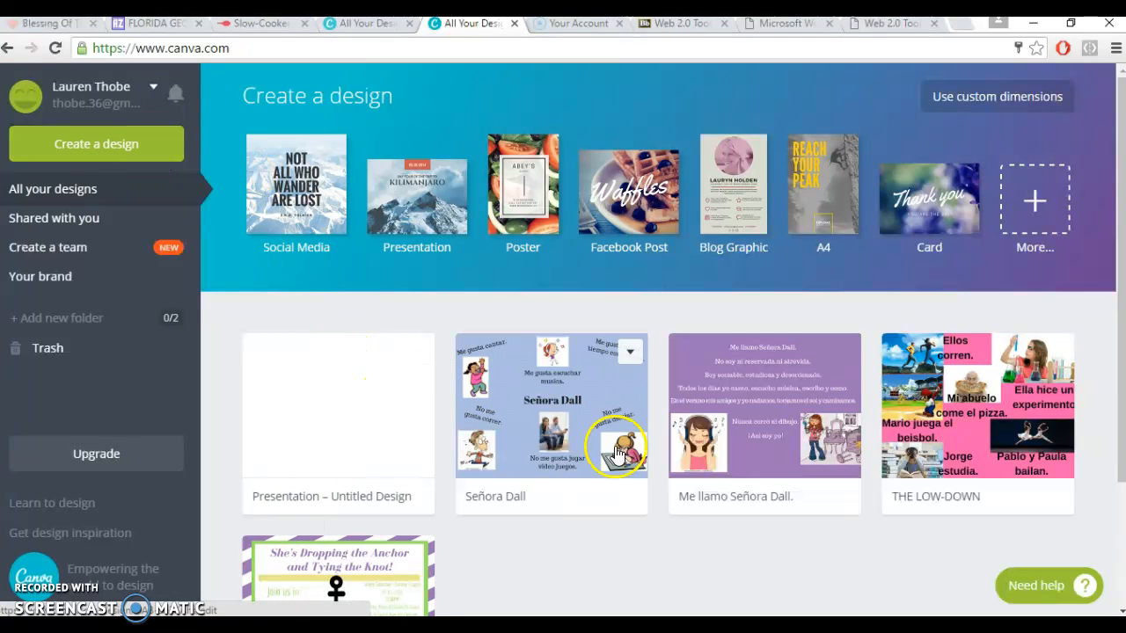
# Create a new design of the Presentation type from the popular design types.
pyautogui.click(89, 149)
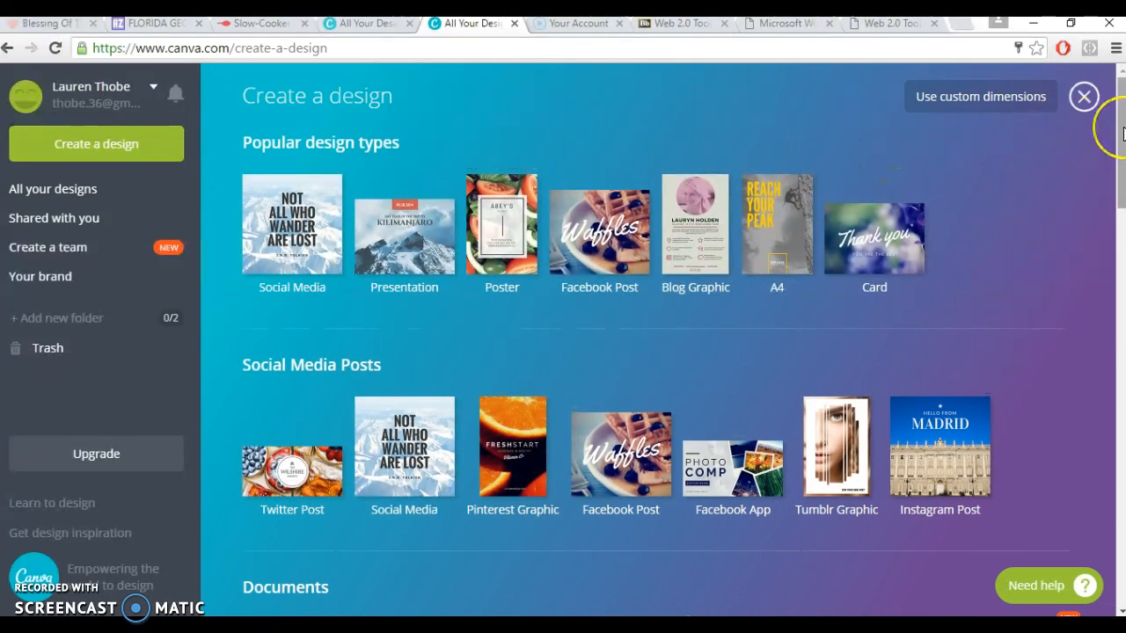
pyautogui.moveTo(1122, 136)
pyautogui.mouseDown()
pyautogui.moveTo(1123, 546)
pyautogui.moveTo(1108, 136)
pyautogui.mouseUp()
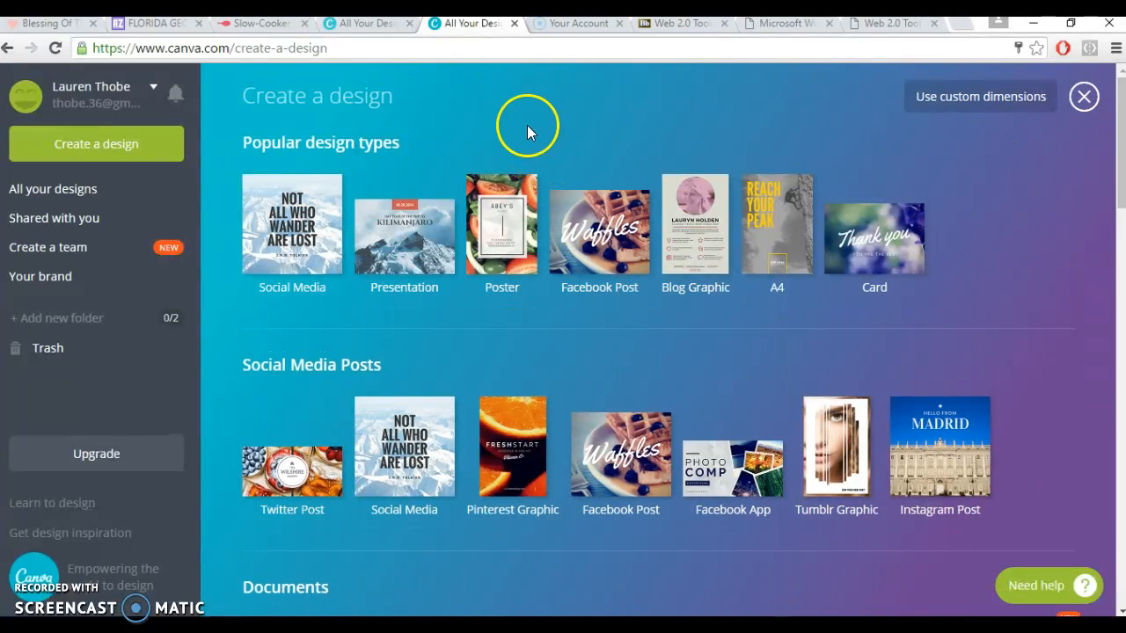
pyautogui.click(430, 234)
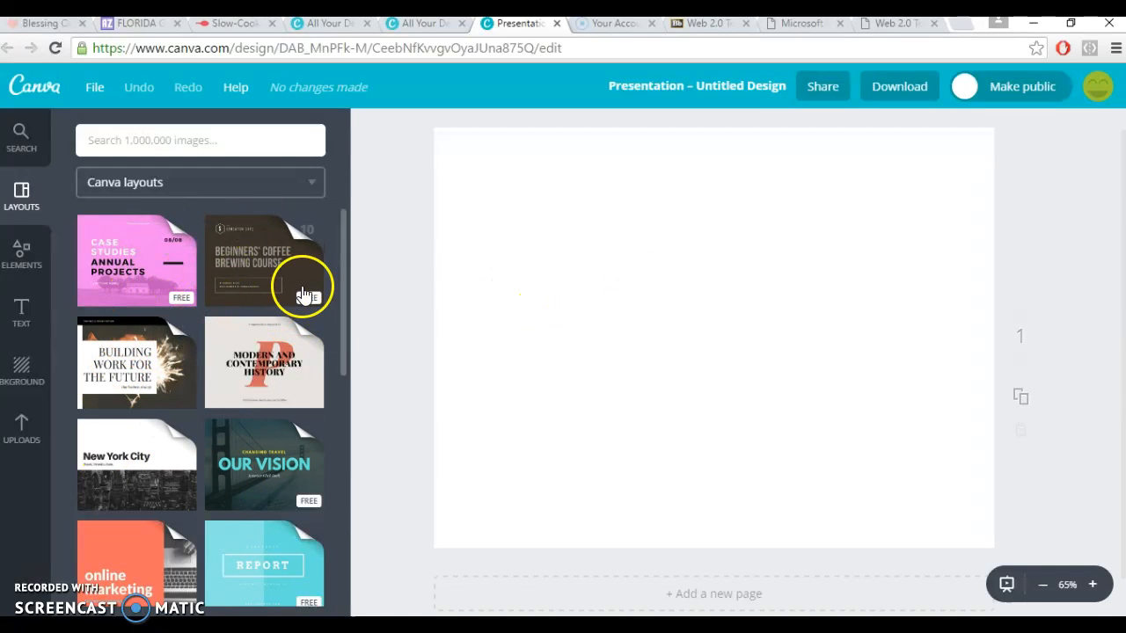
# Apply the title layout of the Beginners' Coffee Brewing Course Presentation set to the blank page.
pyautogui.click(252, 276)
pyautogui.moveTo(343, 244)
pyautogui.mouseDown()
pyautogui.moveTo(346, 361)
pyautogui.moveTo(349, 266)
pyautogui.mouseUp()
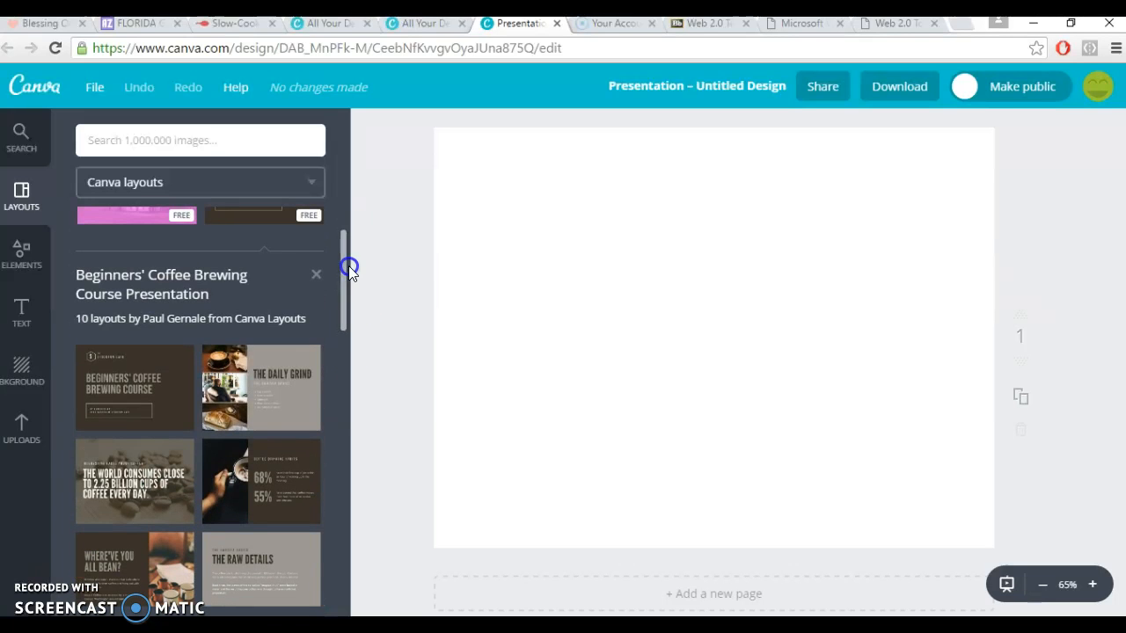
pyautogui.click(120, 400)
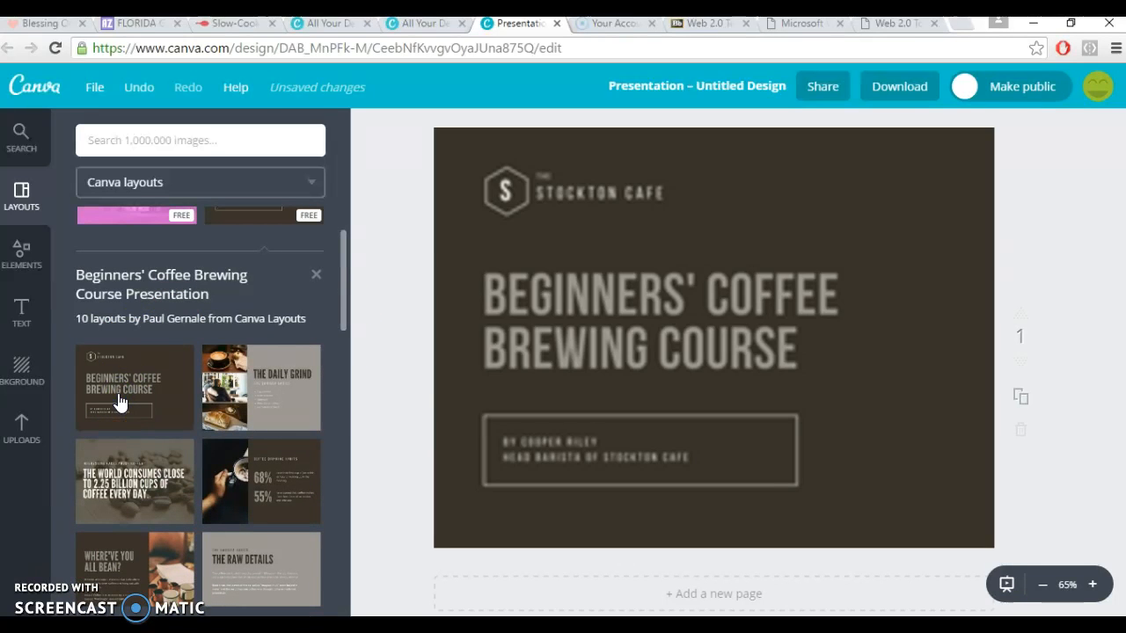
# Replace the "Beginners' Coffee Brewing Course" heading on the title page with the teacher's title and surname.
pyautogui.click(576, 314)
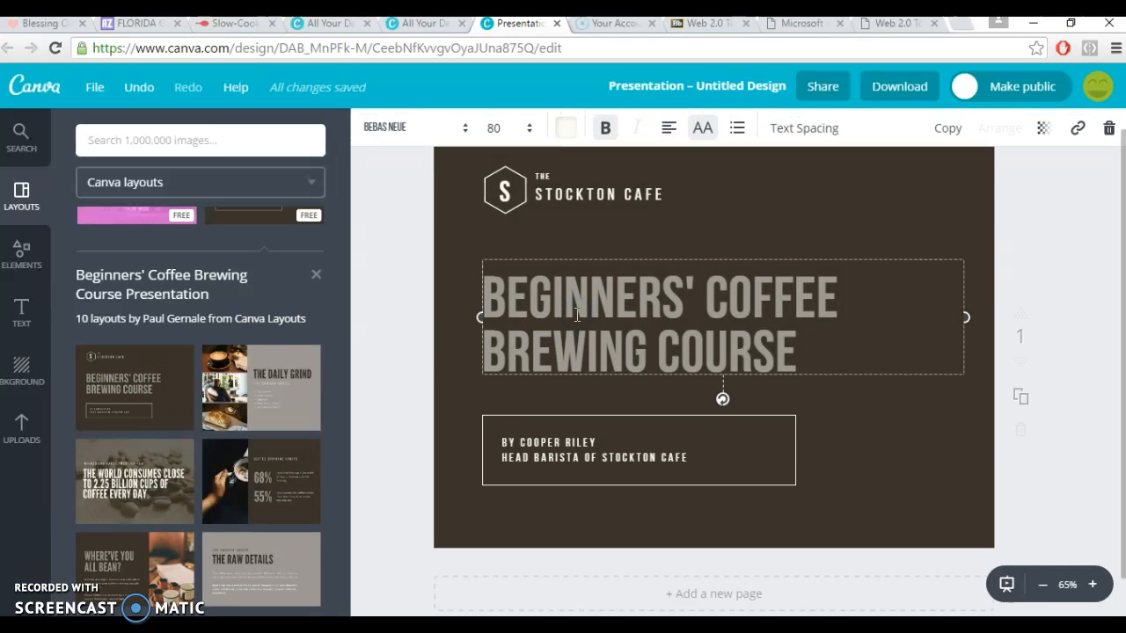
pyautogui.tripleClick(576, 314)
pyautogui.write('SEOR')
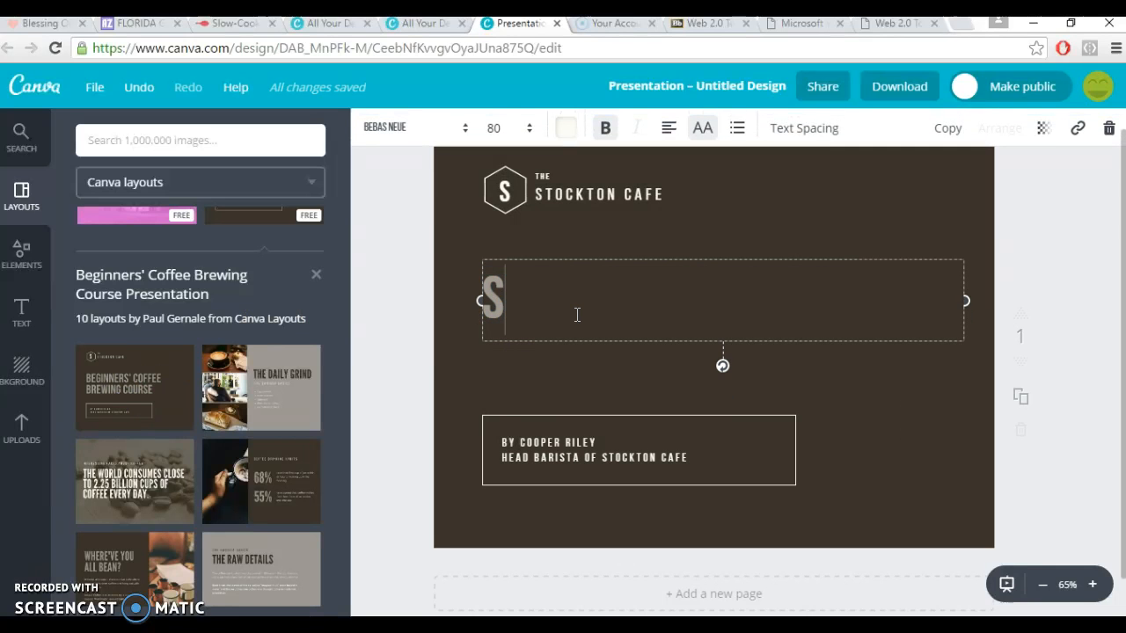
pyautogui.press('BackSpace')
pyautogui.press('BackSpace')
pyautogui.write('►4')
pyautogui.press('BackSpace')
pyautogui.press('BackSpace')
pyautogui.write('ÑORA DALL')
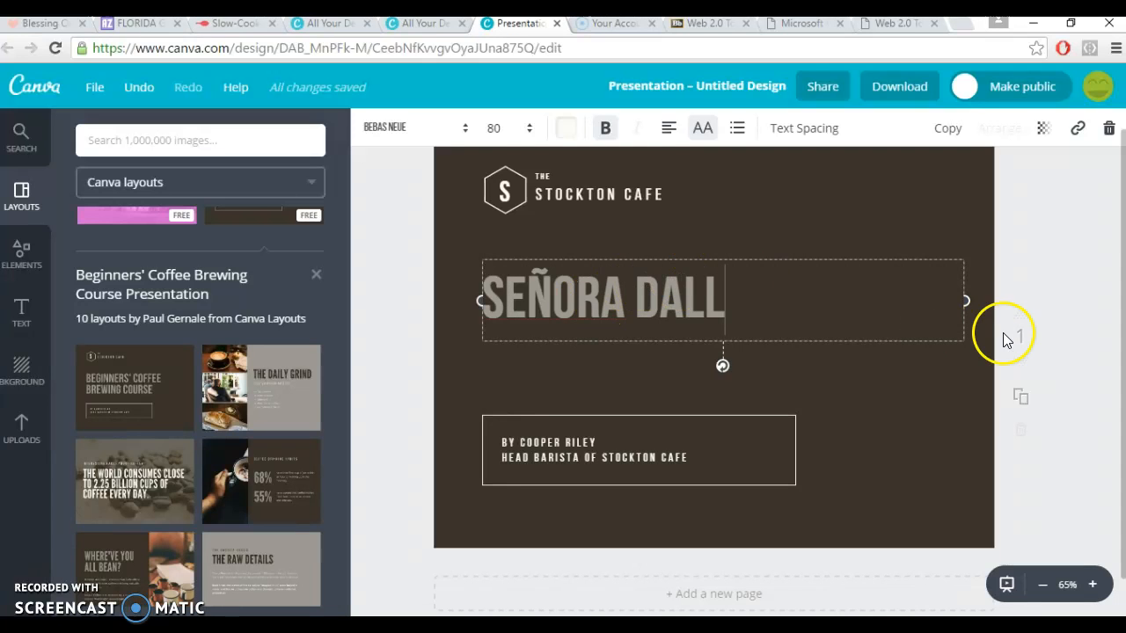
pyautogui.click(1081, 370)
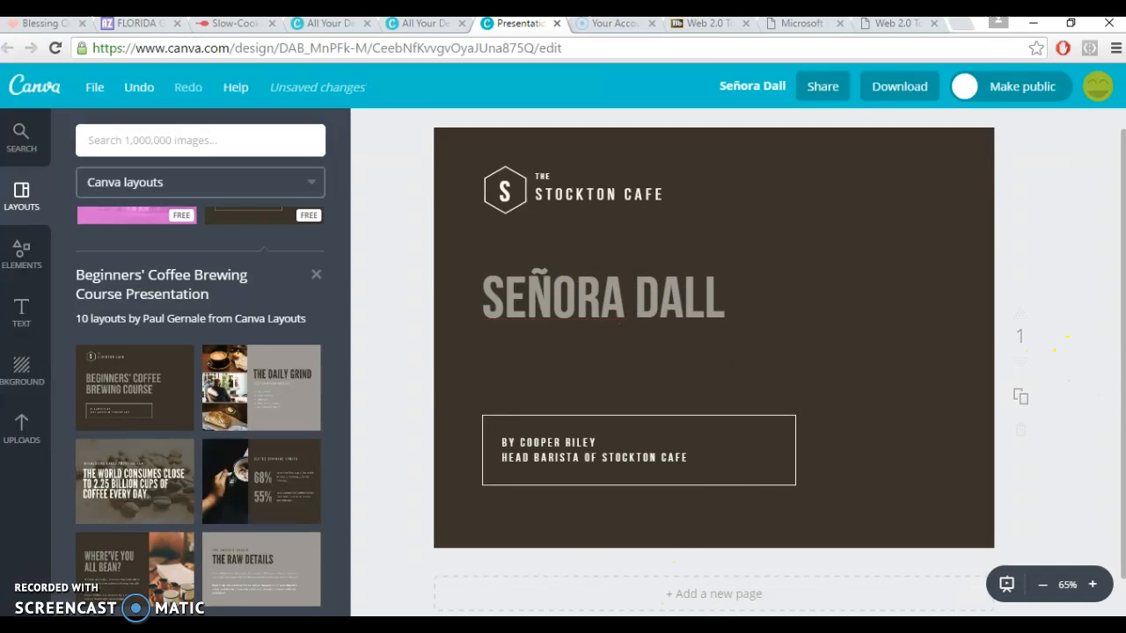
# Add a second page with "The Daily Grind" layout, and delete that page.
pyautogui.click(723, 600)
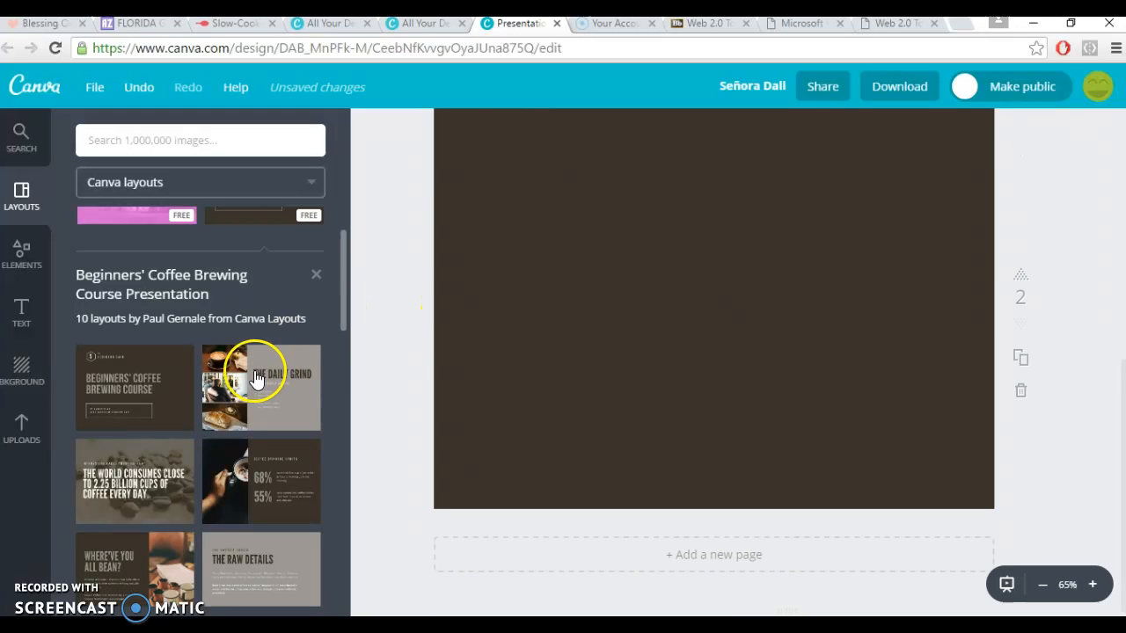
pyautogui.click(264, 409)
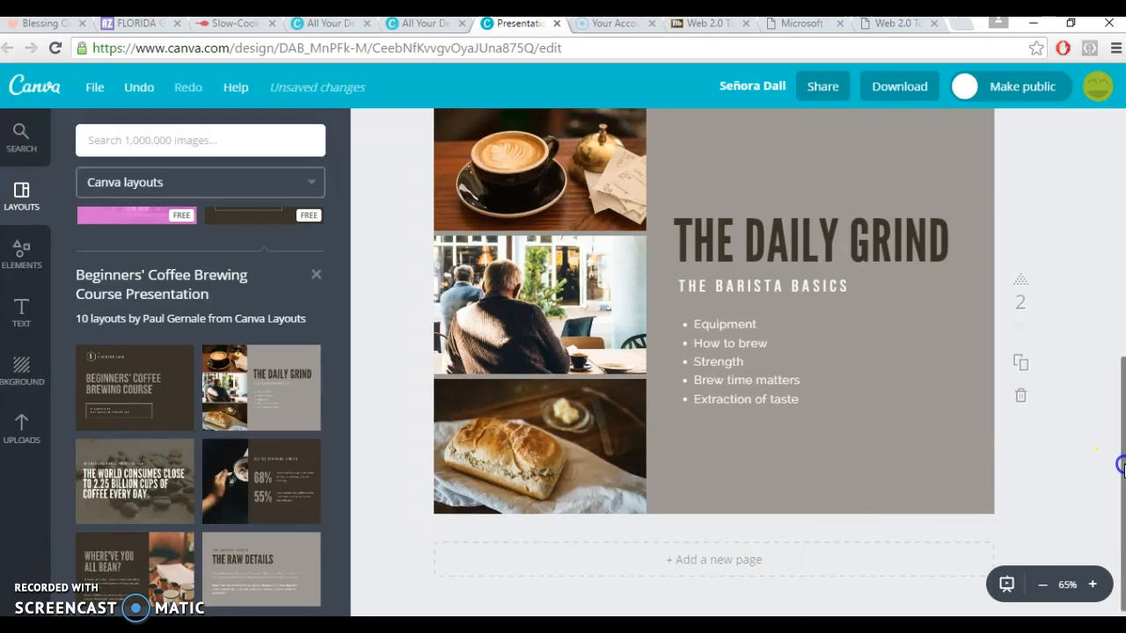
pyautogui.scroll(5, 1110, 461)
pyautogui.moveTo(1113, 264); pyautogui.dragTo(1117, 418)
pyautogui.click(1020, 514)
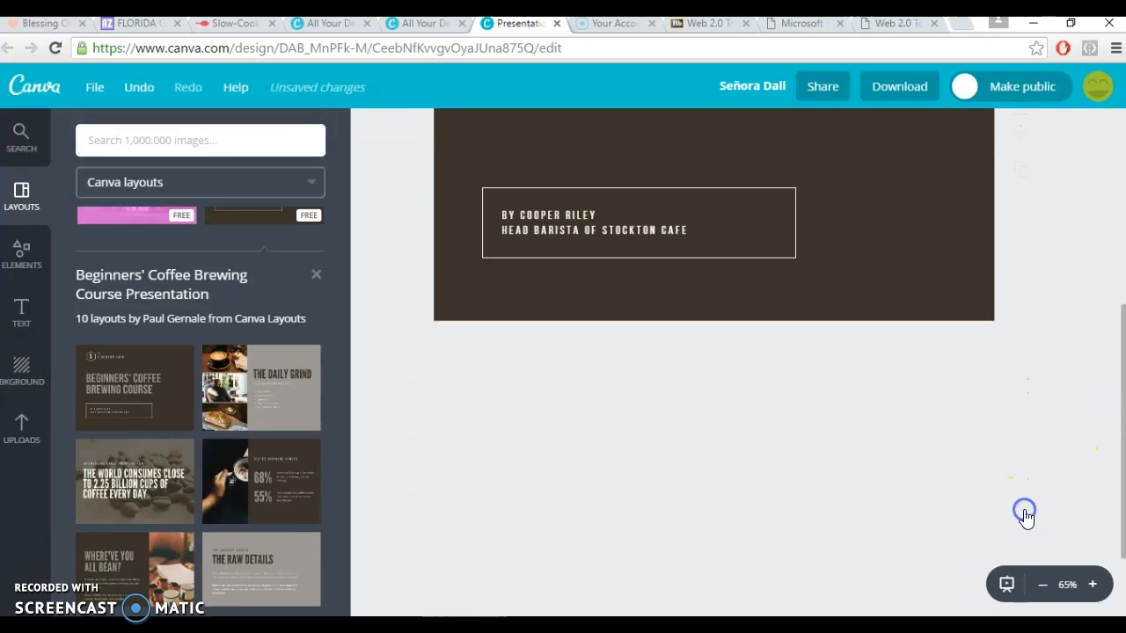
# Undo the page deletion, the added page, the heading edit and the title layout to return to one blank page.
pyautogui.click(139, 87)
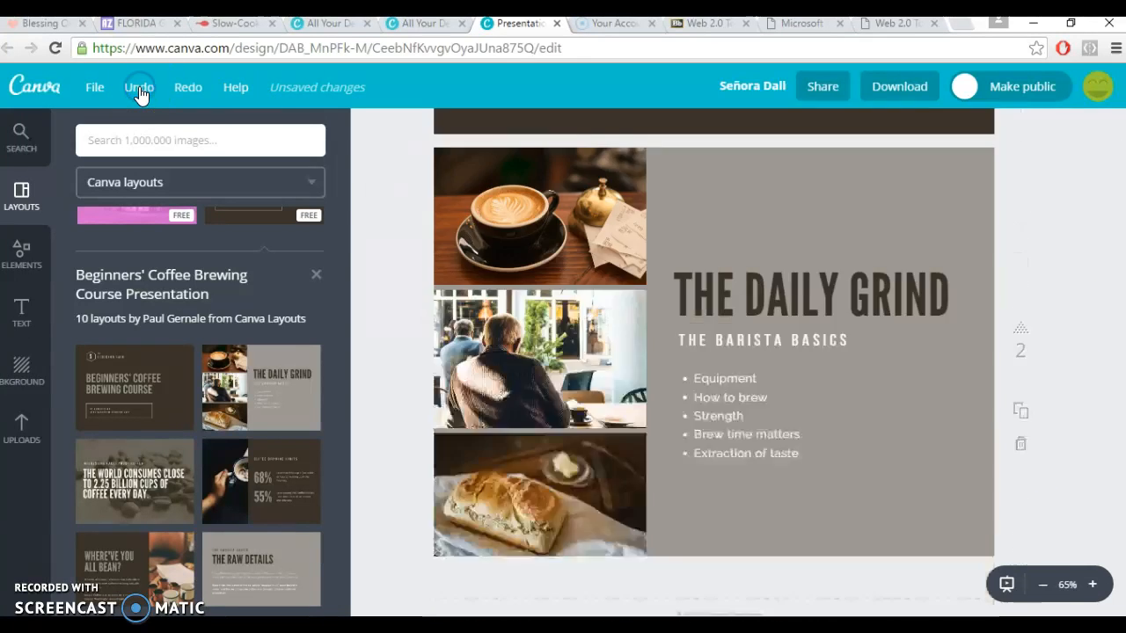
pyautogui.click(138, 87)
pyautogui.click(138, 87)
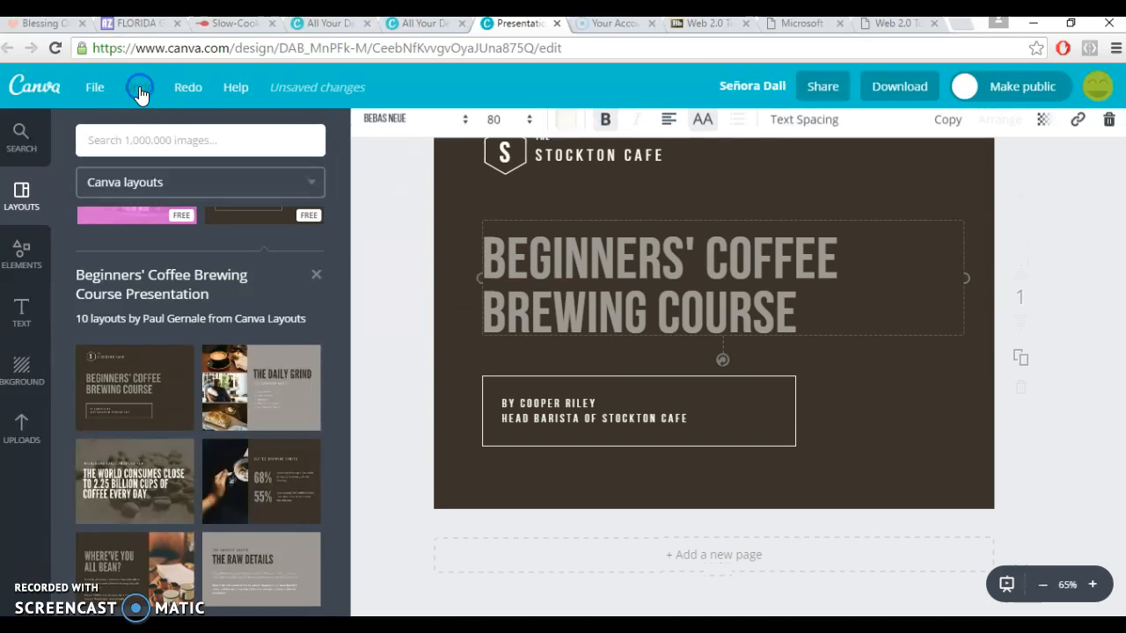
pyautogui.click(138, 87)
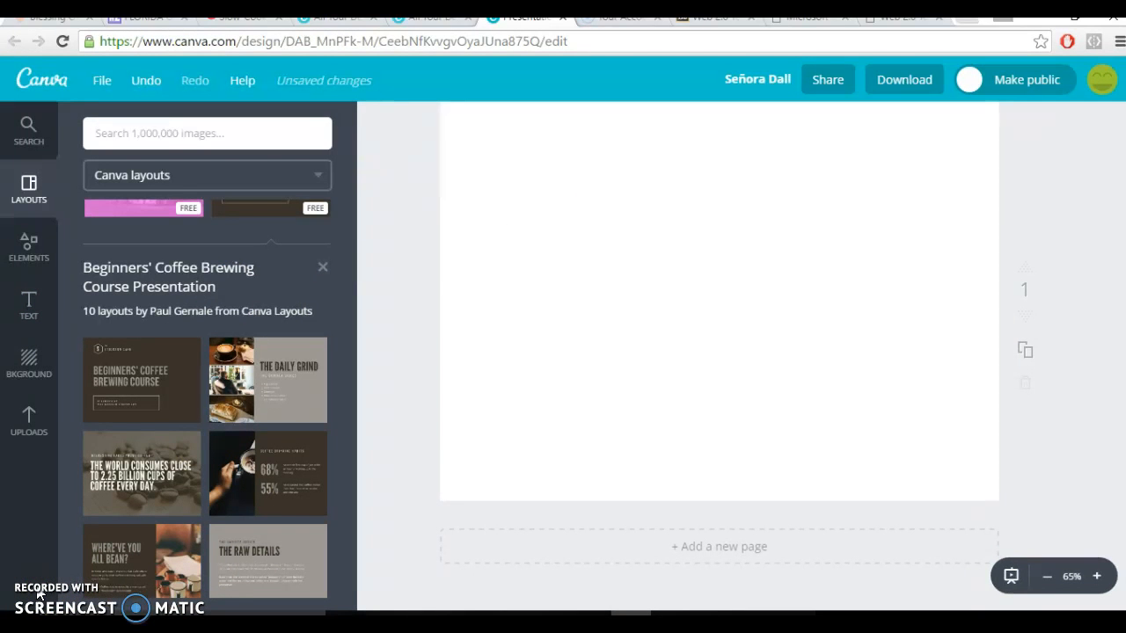
# Set the page background to the free dark red zigzag pattern.
pyautogui.click(38, 365)
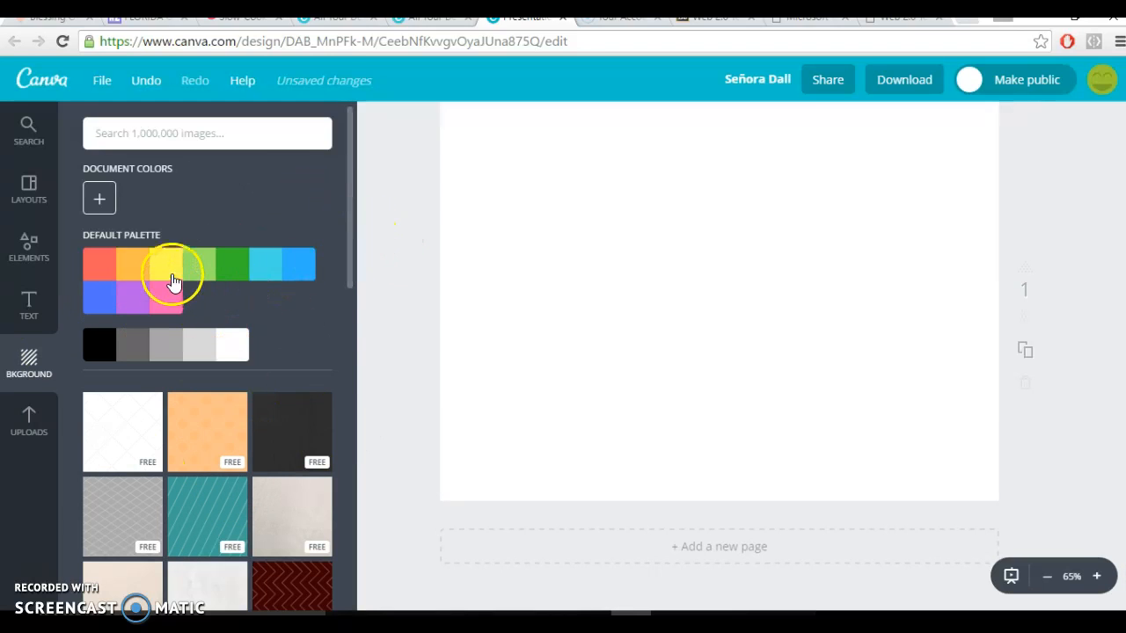
pyautogui.moveTo(350, 251); pyautogui.dragTo(343, 376)
pyautogui.click(292, 286)
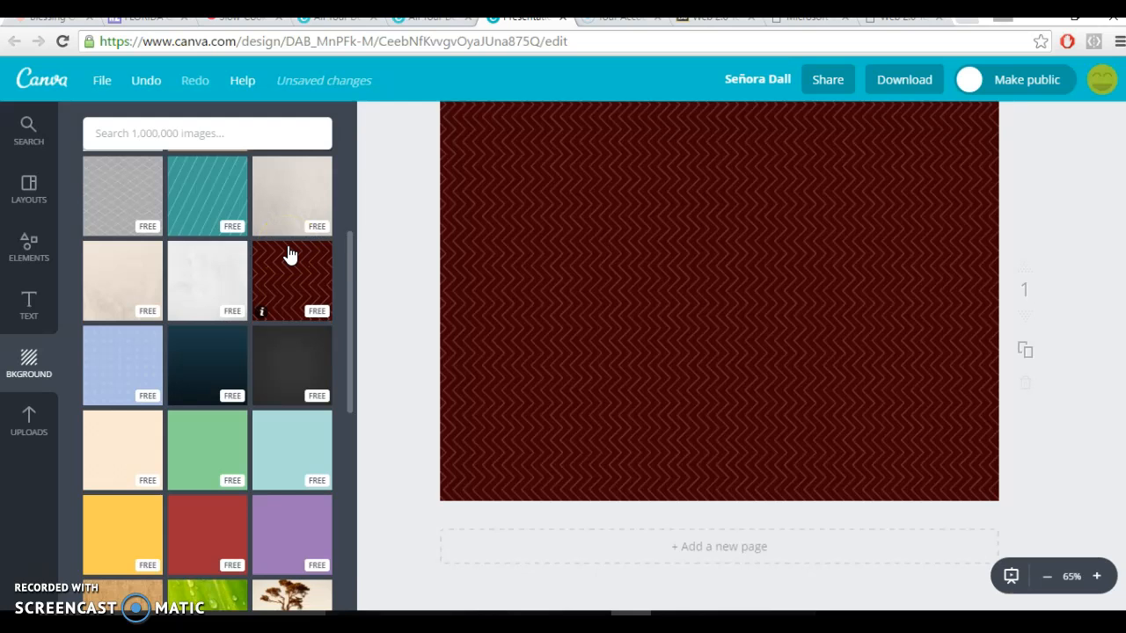
pyautogui.click(725, 303)
# Add a heading to the page with the text "Me gusta....".
pyautogui.click(25, 310)
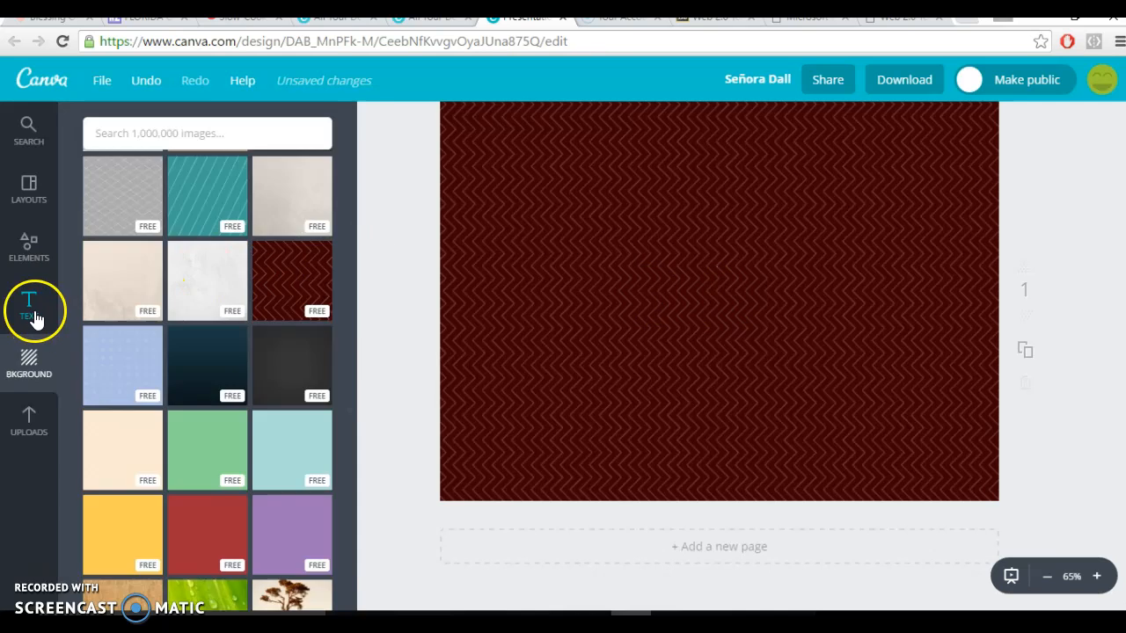
pyautogui.click(26, 312)
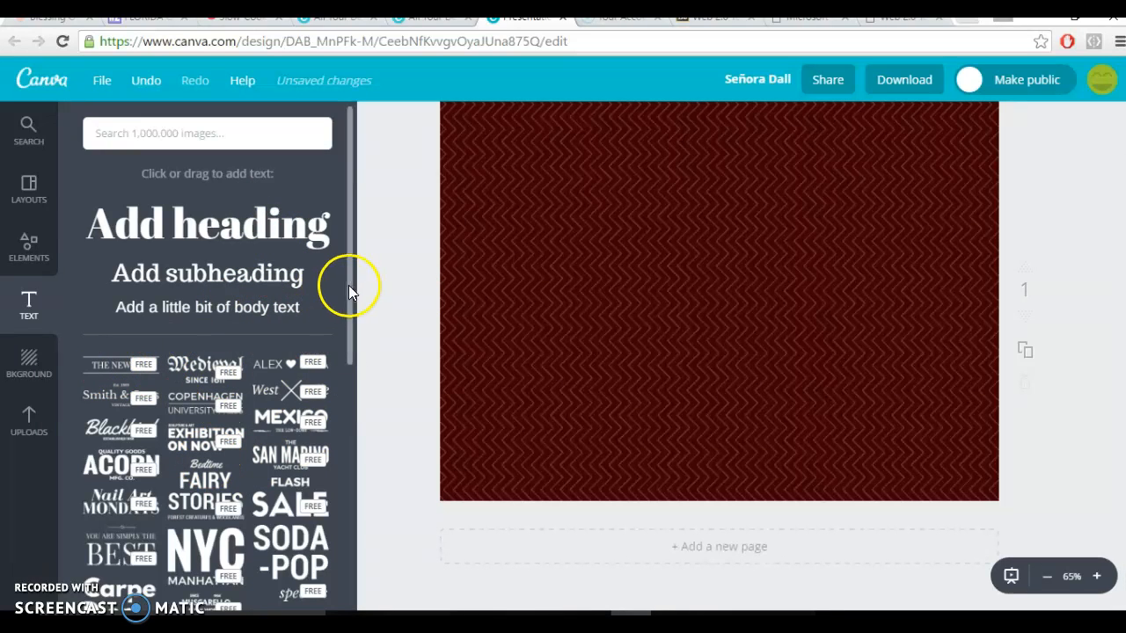
pyautogui.moveTo(349, 285); pyautogui.dragTo(350, 353)
pyautogui.moveTo(344, 244); pyautogui.dragTo(349, 204)
pyautogui.click(295, 182)
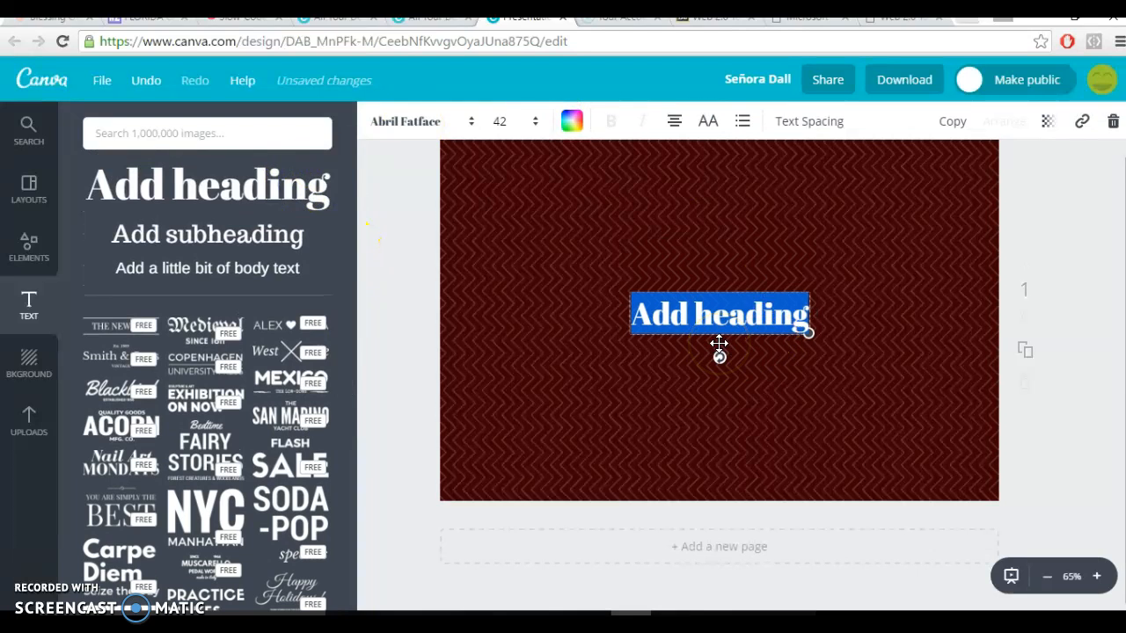
pyautogui.write('Me gusta')
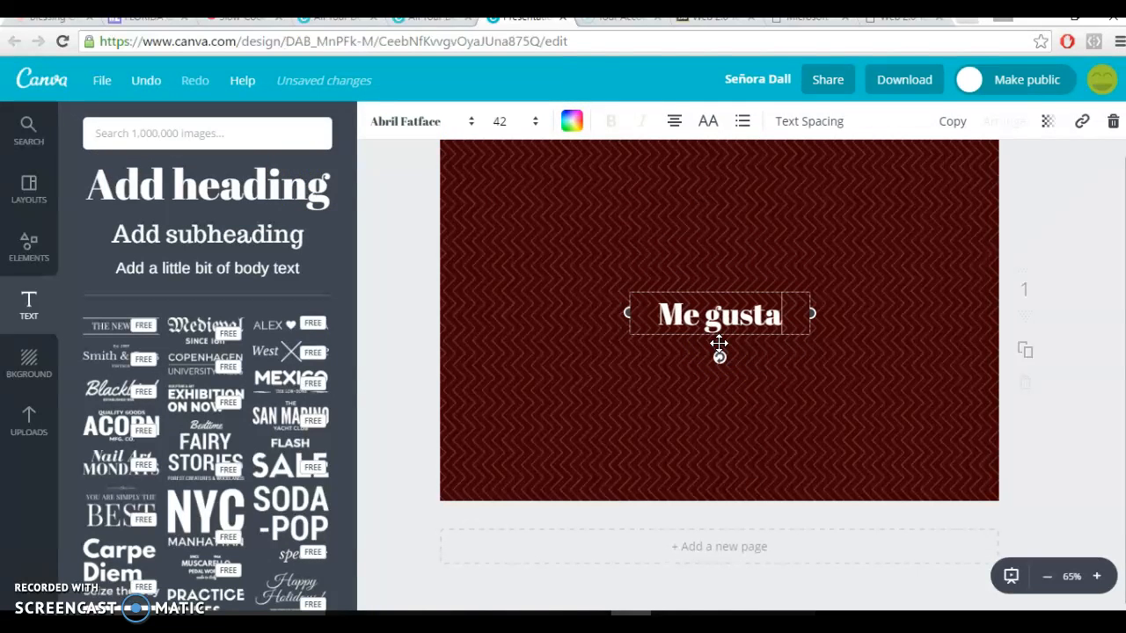
pyautogui.write('....')
# Set the "Me gusta...." heading to the Allura font at size 56.
pyautogui.click(738, 313)
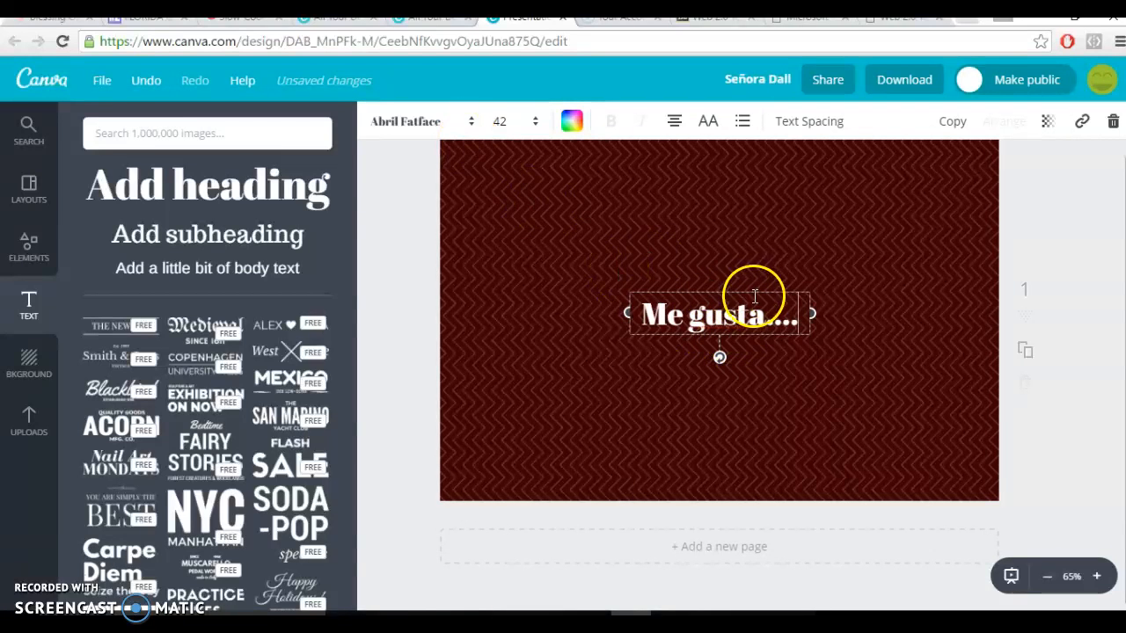
pyautogui.moveTo(643, 313); pyautogui.dragTo(799, 318)
pyautogui.click(473, 122)
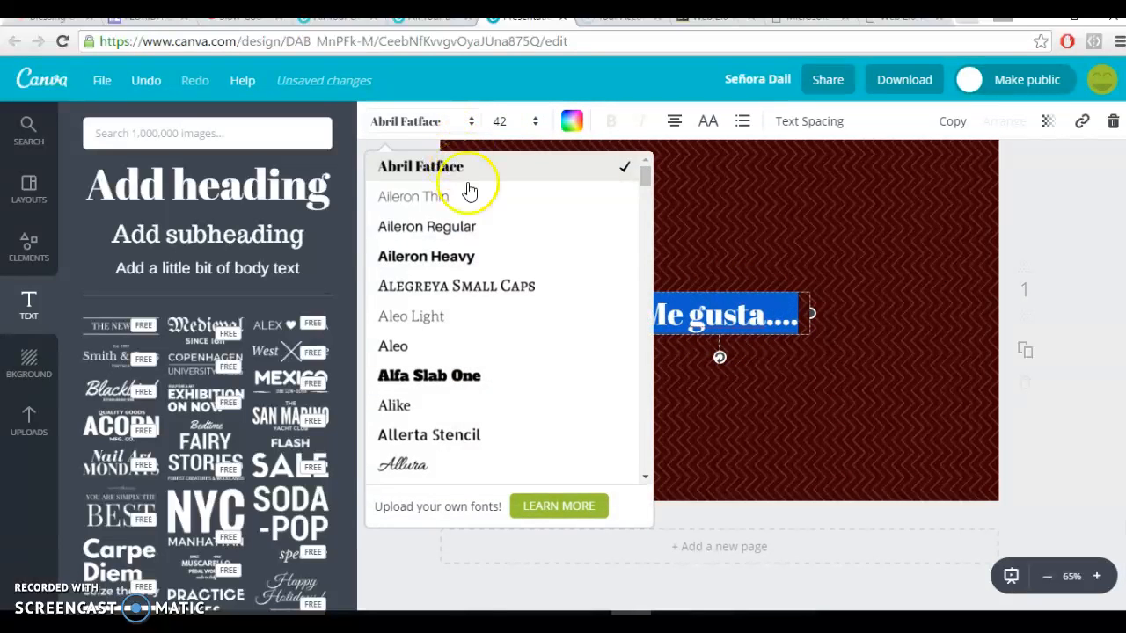
pyautogui.click(414, 469)
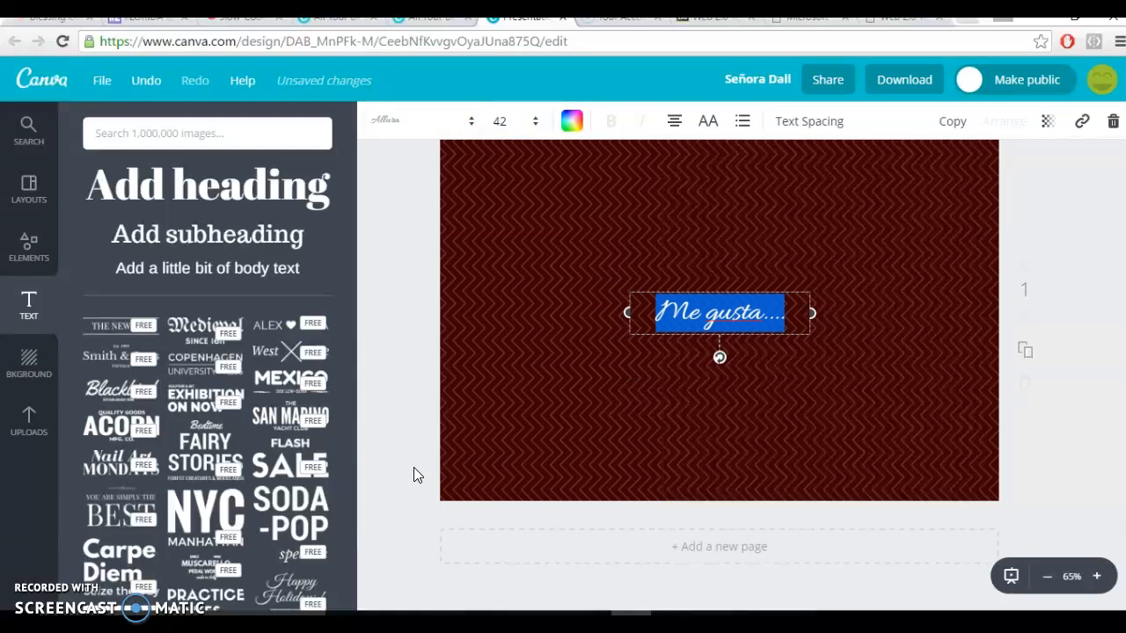
pyautogui.click(523, 121)
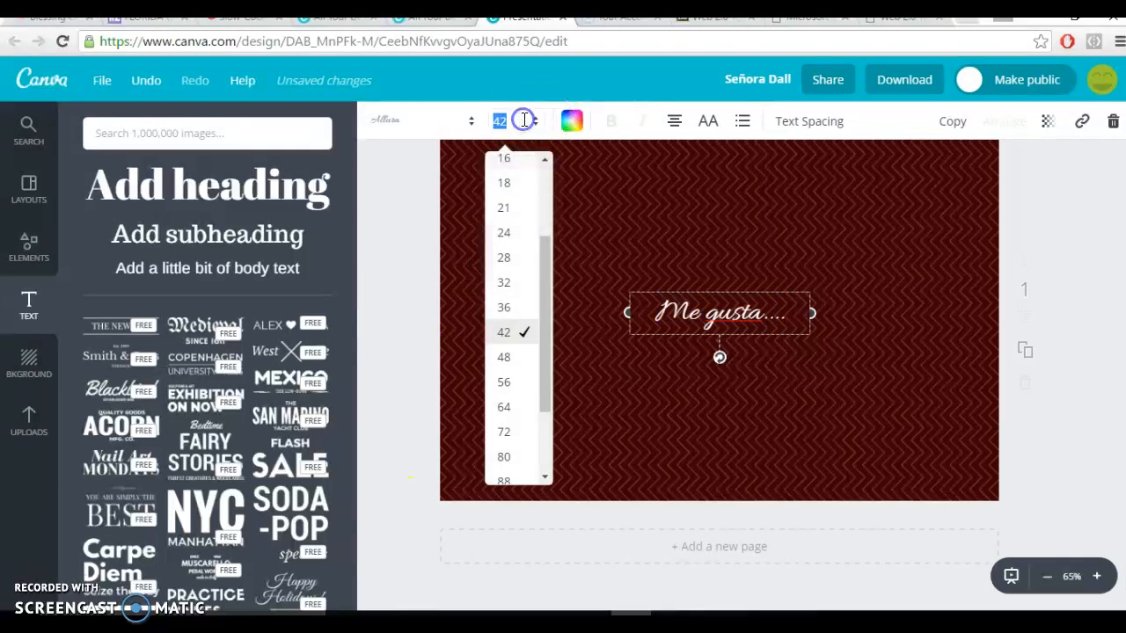
pyautogui.click(520, 380)
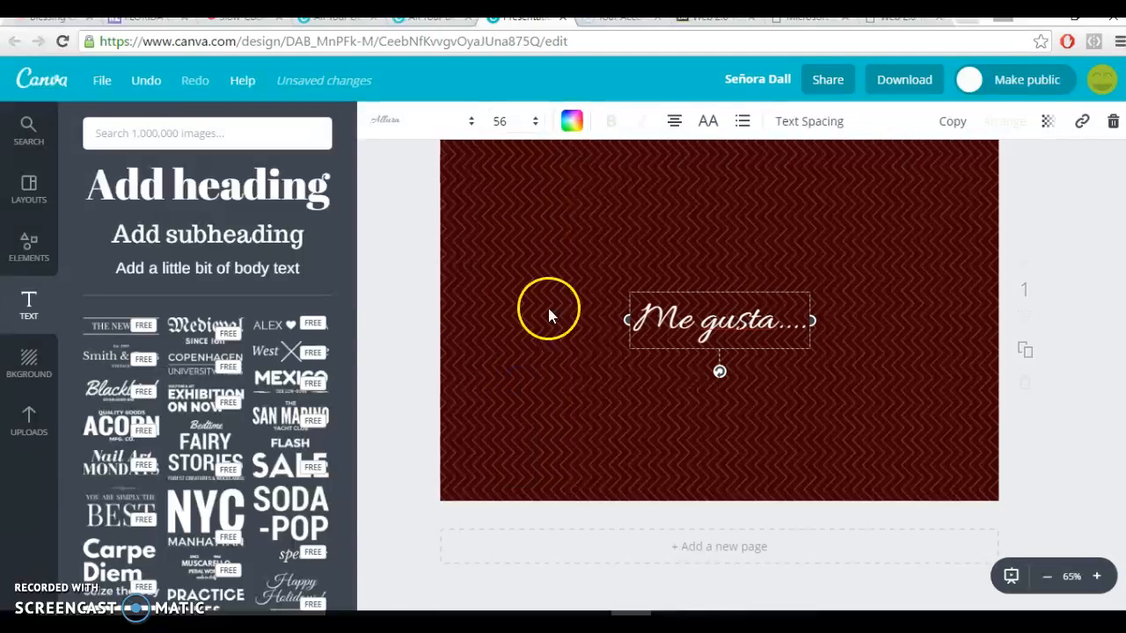
# Colour the "Me gusta...." heading blue from the default palette, and switch uppercase on and back off.
pyautogui.click(572, 121)
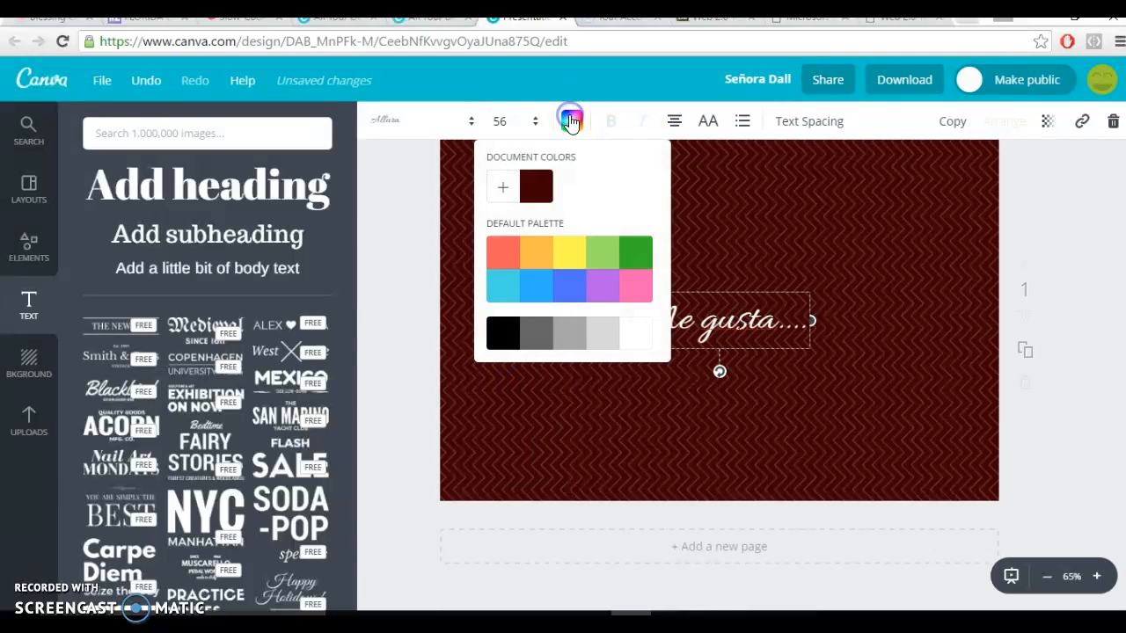
pyautogui.click(635, 255)
pyautogui.click(572, 287)
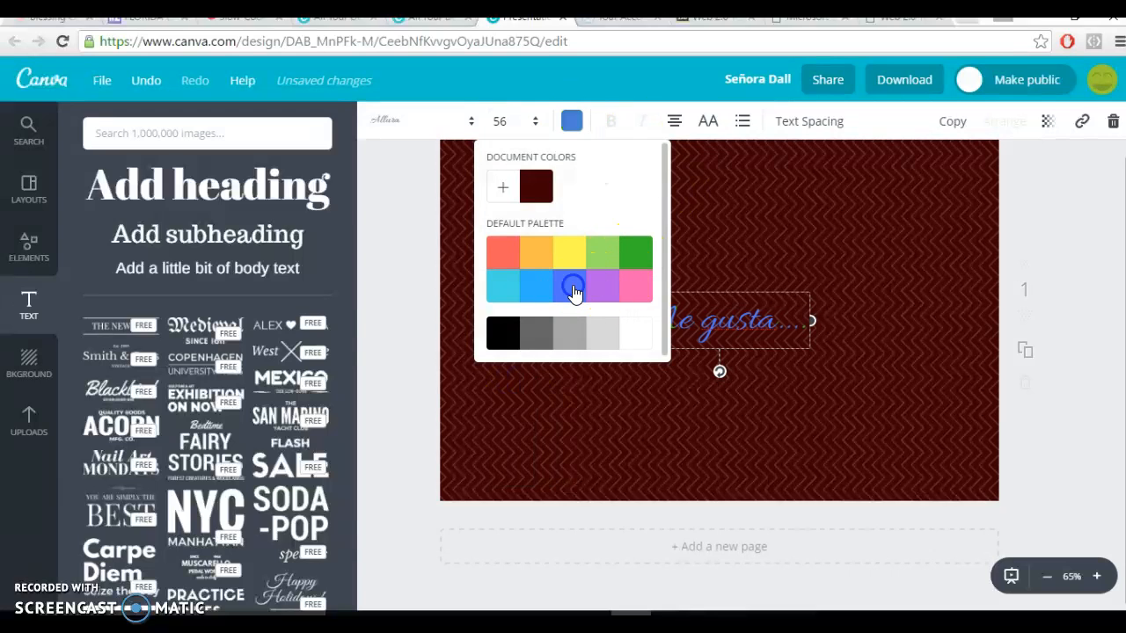
pyautogui.click(708, 123)
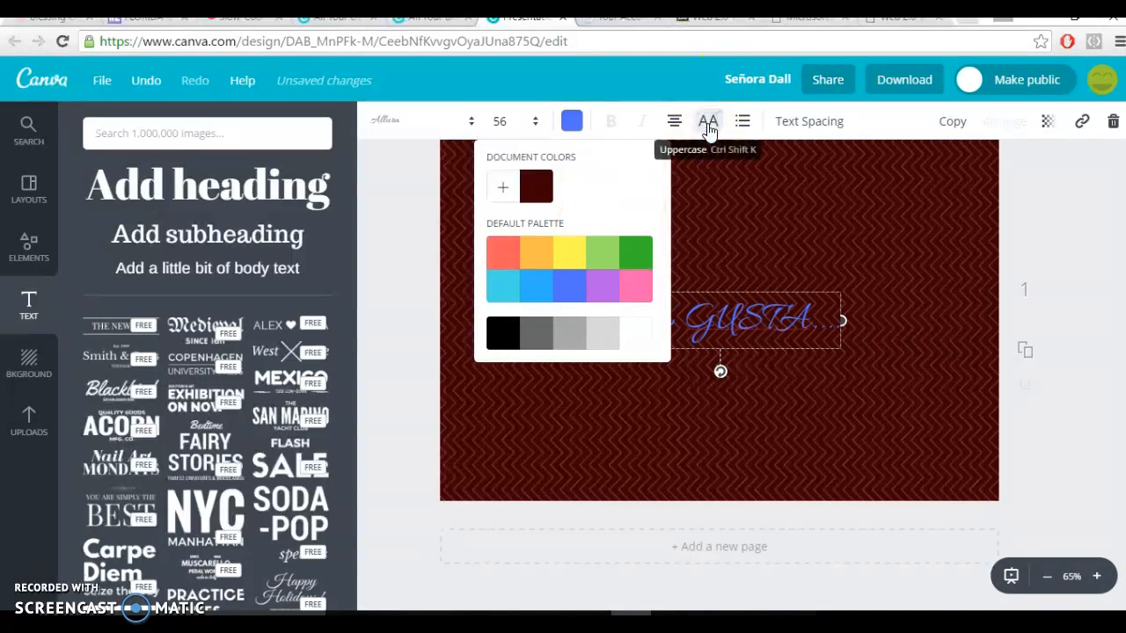
pyautogui.click(709, 124)
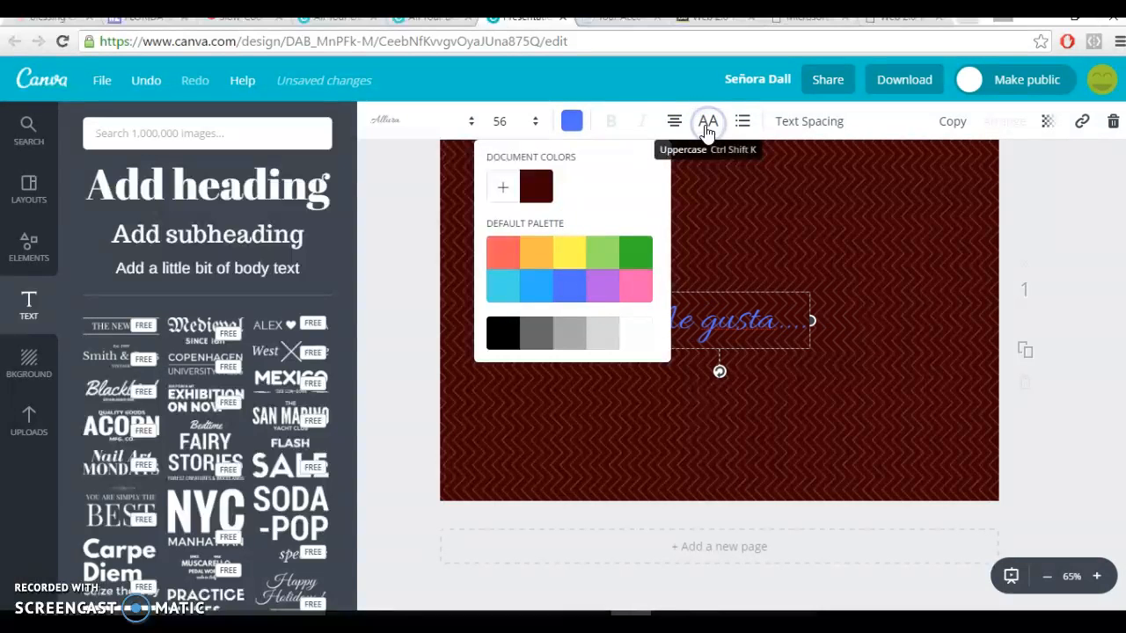
# Close the colour palette and move the "Me gusta...." heading slightly up toward the middle of the page.
pyautogui.click(571, 120)
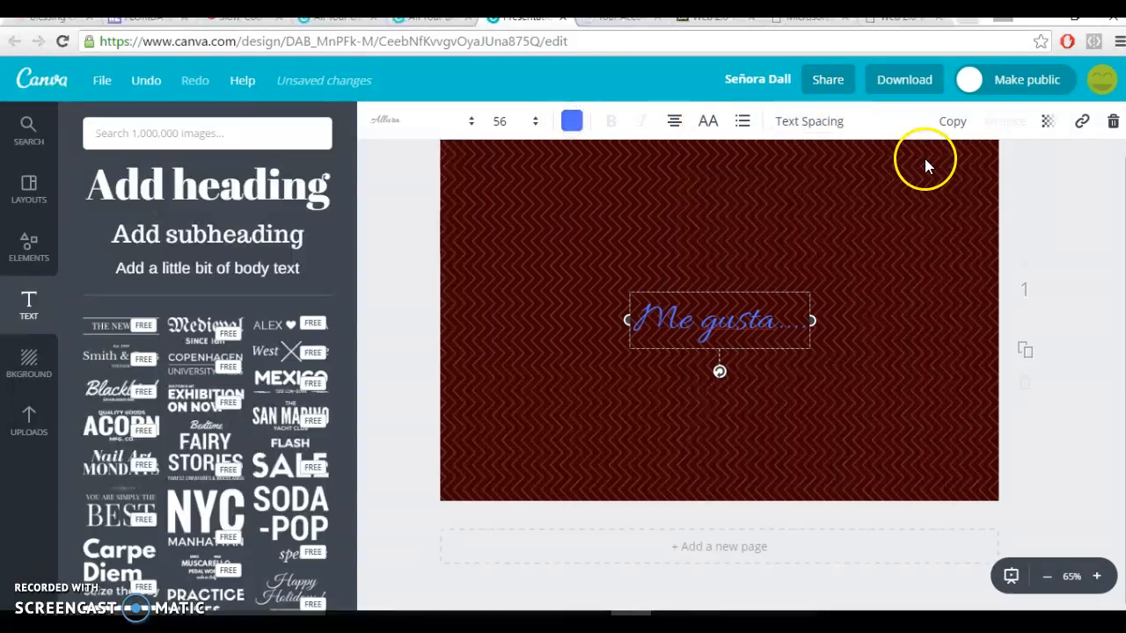
pyautogui.moveTo(732, 293); pyautogui.dragTo(719, 264)
pyautogui.click(869, 207)
pyautogui.moveTo(698, 326); pyautogui.dragTo(697, 299)
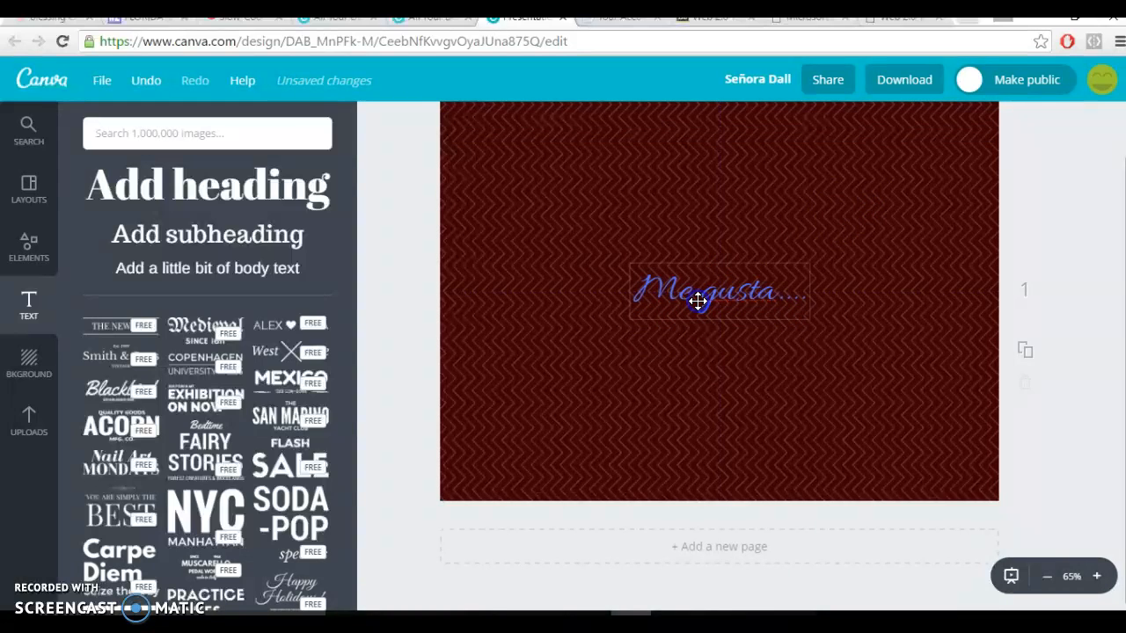
pyautogui.click(406, 229)
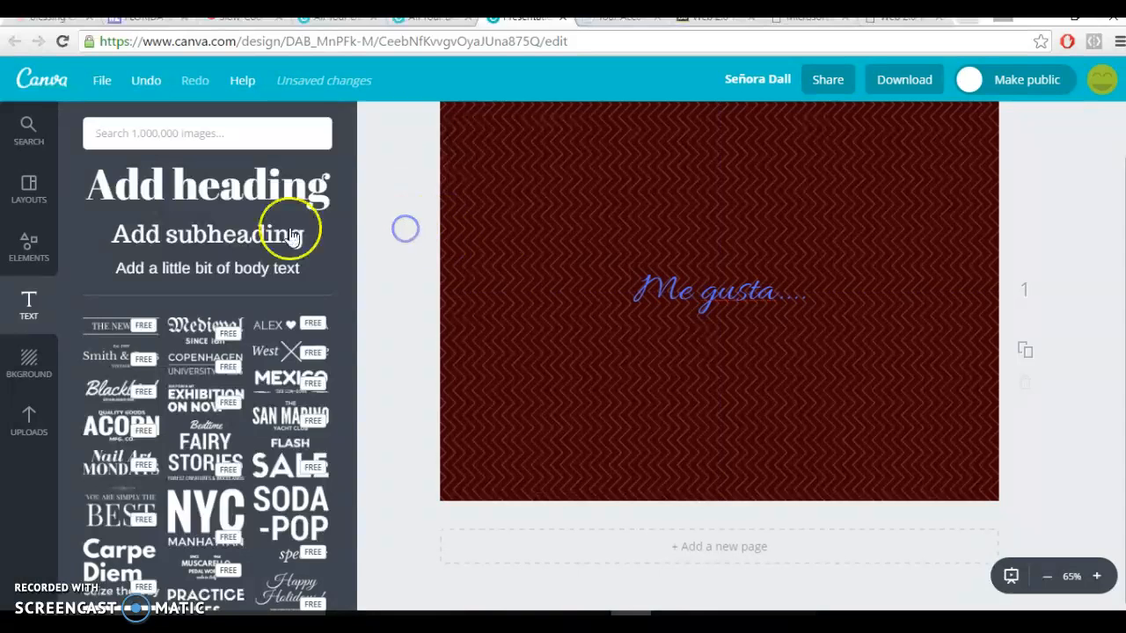
# Add a subheading to the page with the text "Montar en bicicleta".
pyautogui.click(250, 235)
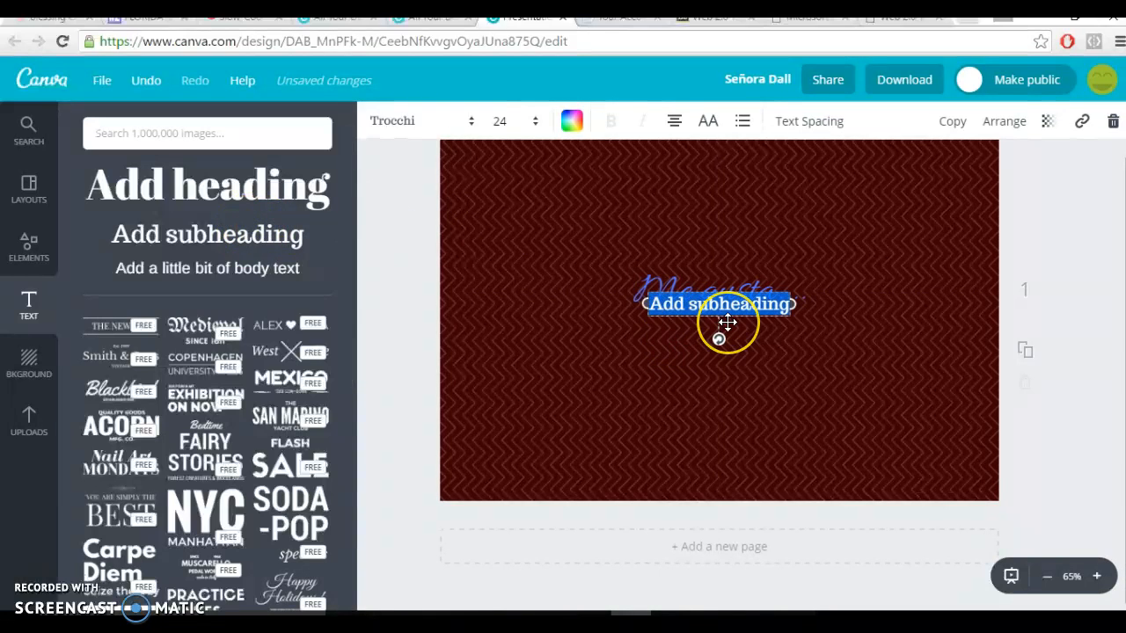
pyautogui.write('Mon')
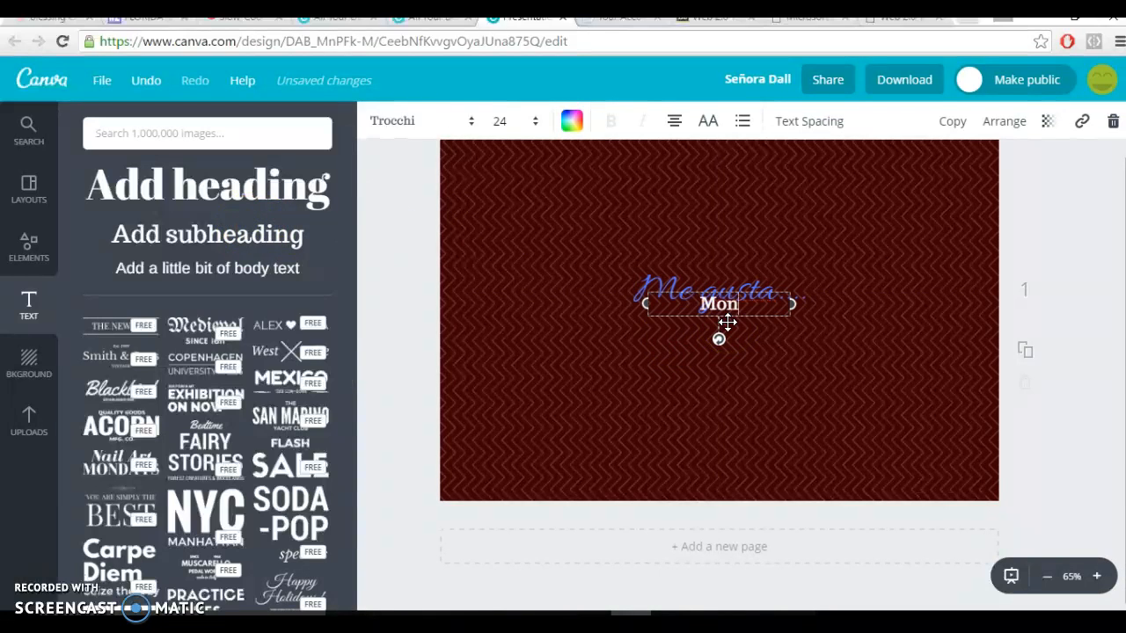
pyautogui.write('tar en bici')
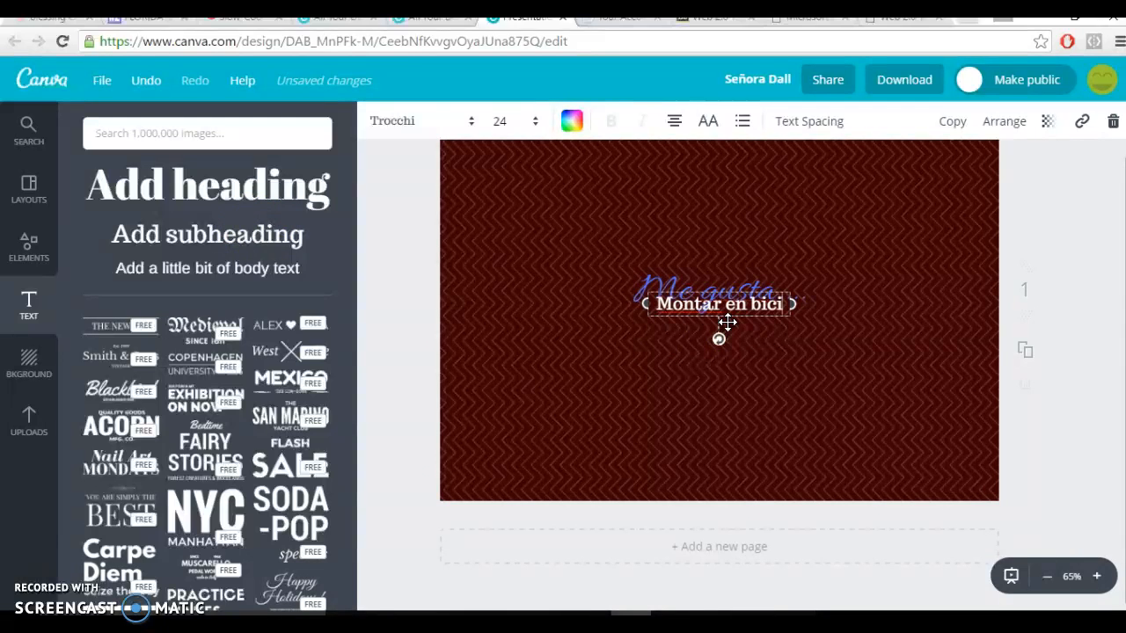
pyautogui.write('cleta')
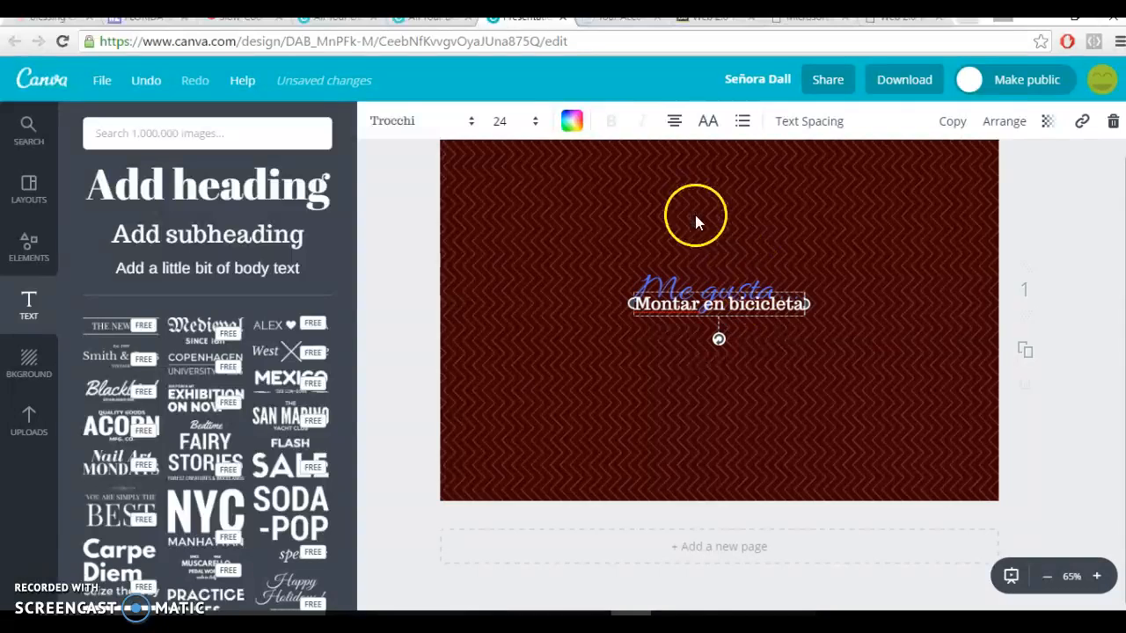
# Set the "Montar en bicicleta" subheading to the Allura font at size 42.
pyautogui.moveTo(783, 305); pyautogui.dragTo(648, 302)
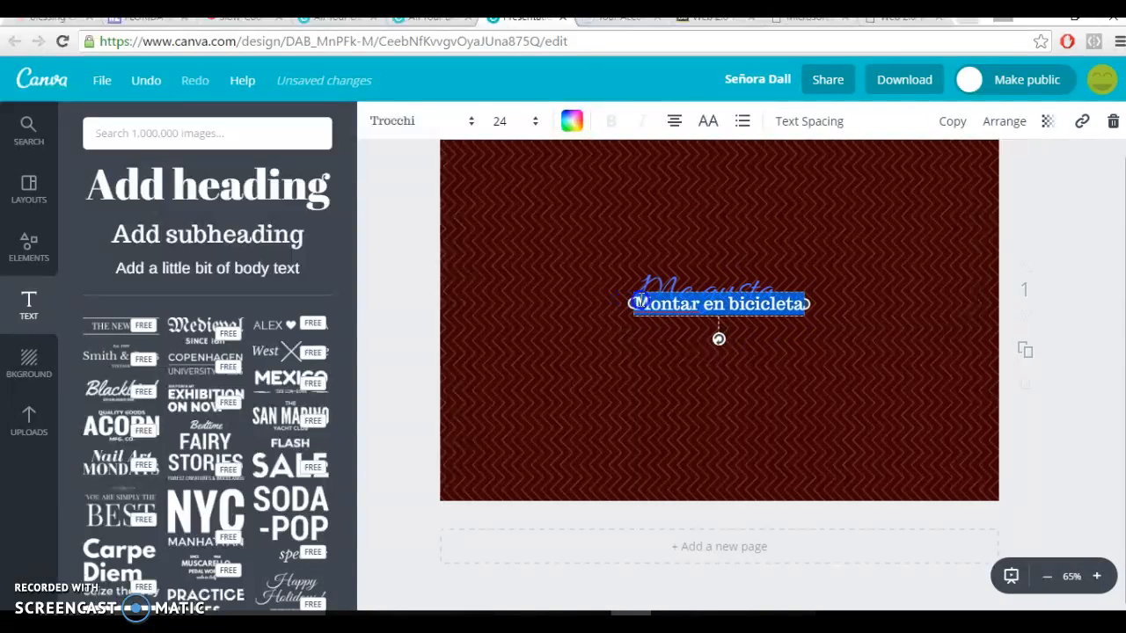
pyautogui.click(467, 123)
pyautogui.moveTo(645, 447); pyautogui.dragTo(654, 183)
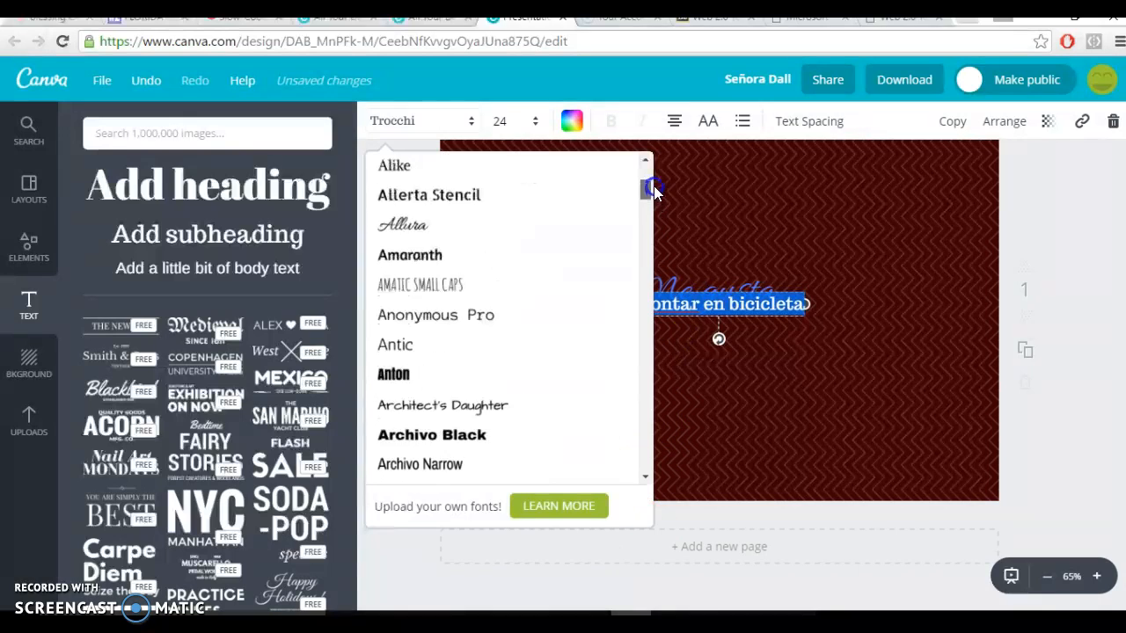
pyautogui.click(429, 229)
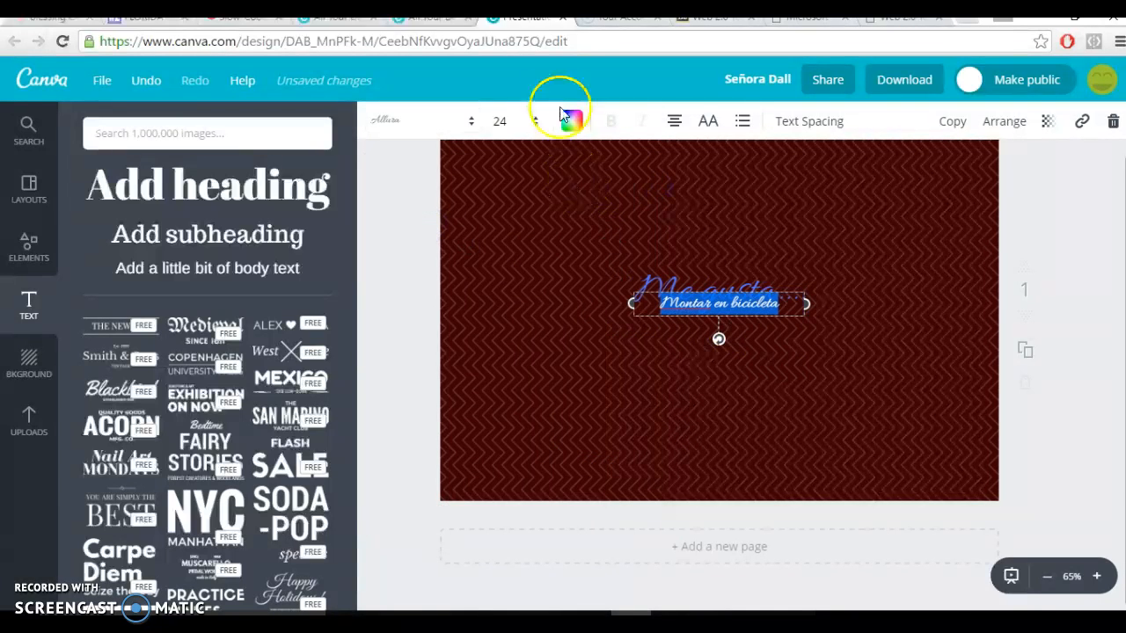
pyautogui.click(534, 120)
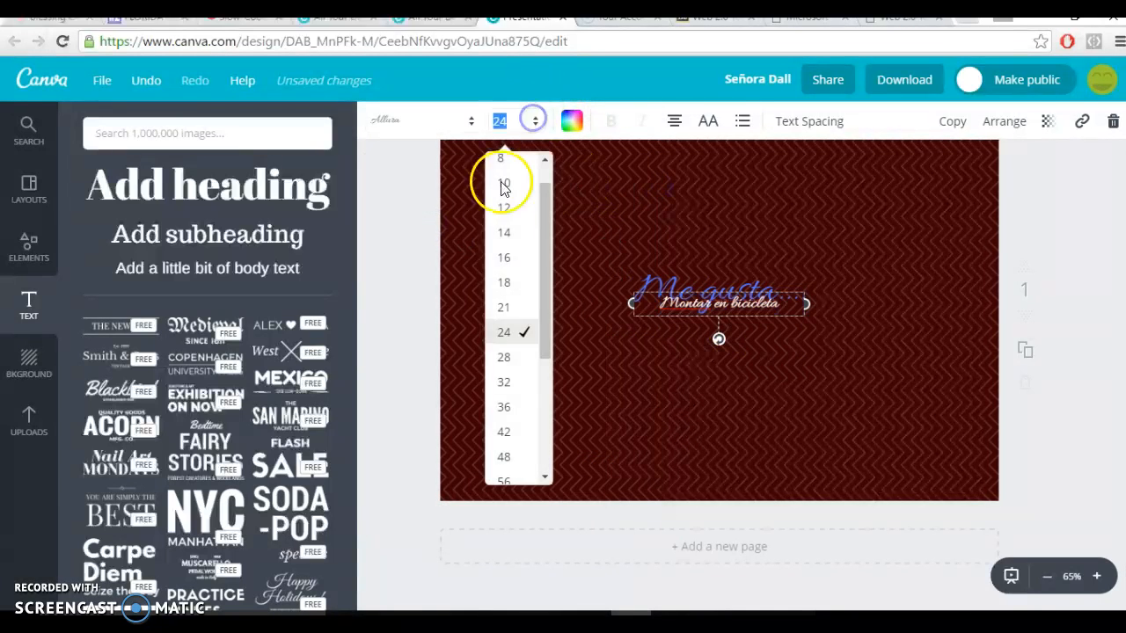
pyautogui.click(510, 430)
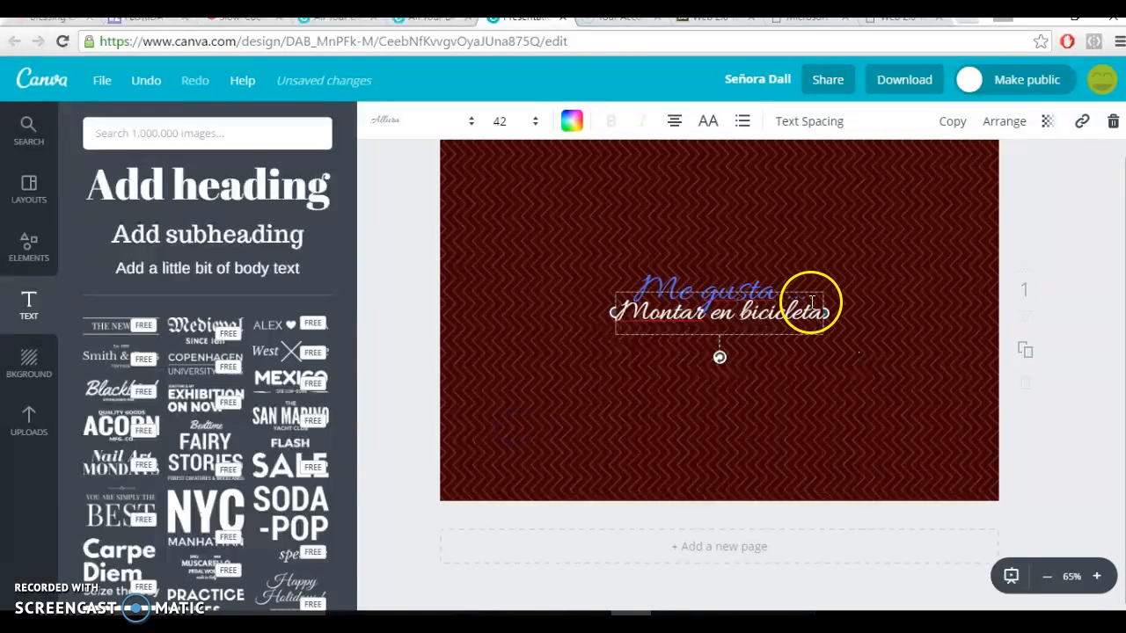
# Move "Montar en bicicleta" to the page's upper-left corner and tilt it so it slopes upward to the right.
pyautogui.click(787, 352)
pyautogui.moveTo(789, 316); pyautogui.dragTo(627, 150)
pyautogui.click(540, 143)
pyautogui.moveTo(555, 181); pyautogui.dragTo(564, 195)
pyautogui.click(1069, 234)
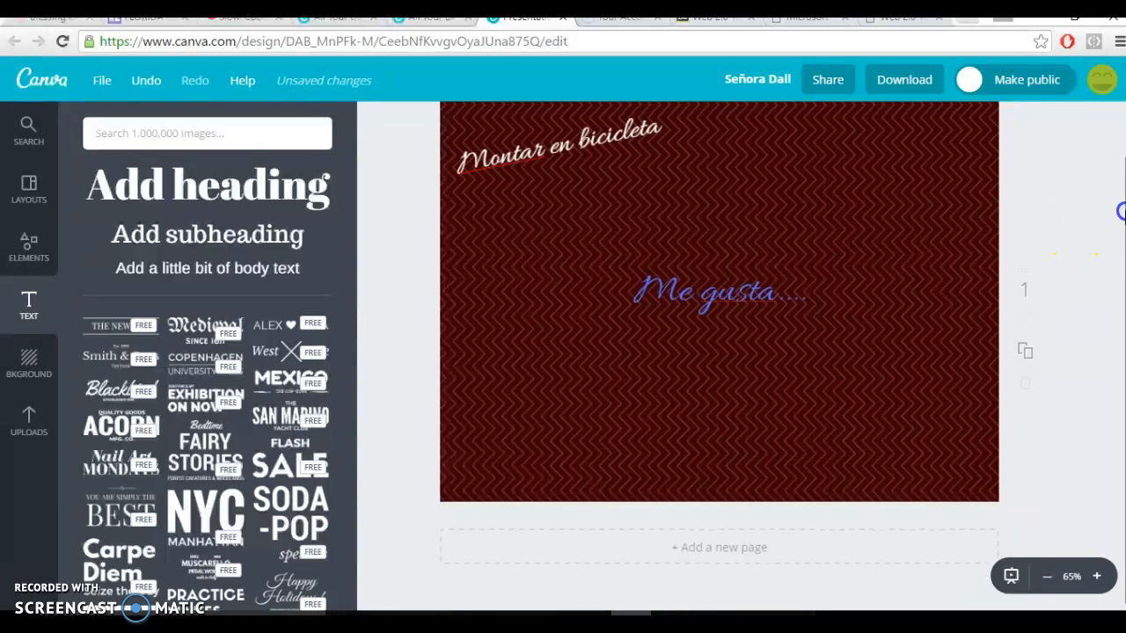
# Search the image library for "bike" and look through the pictures offered.
pyautogui.scroll(1, 1117, 208)
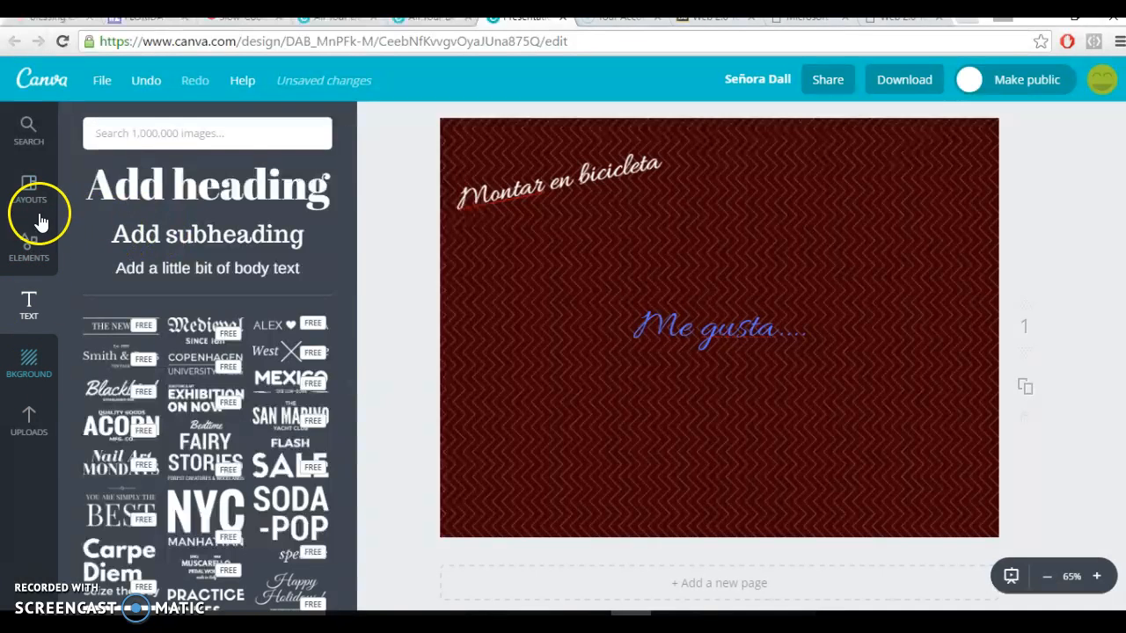
pyautogui.click(31, 257)
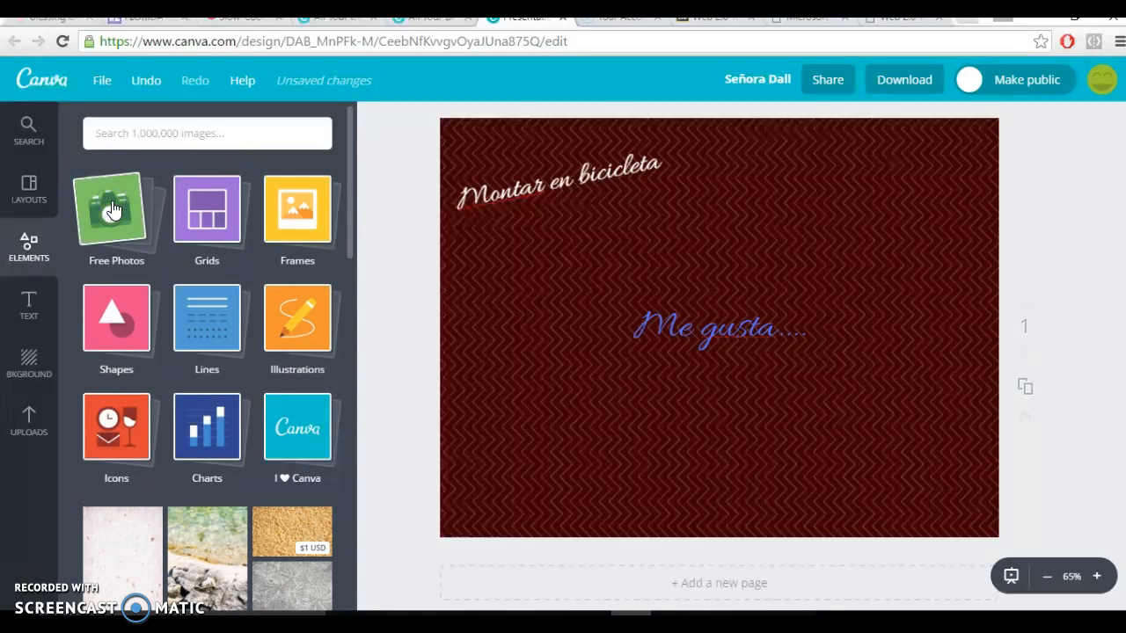
pyautogui.click(164, 132)
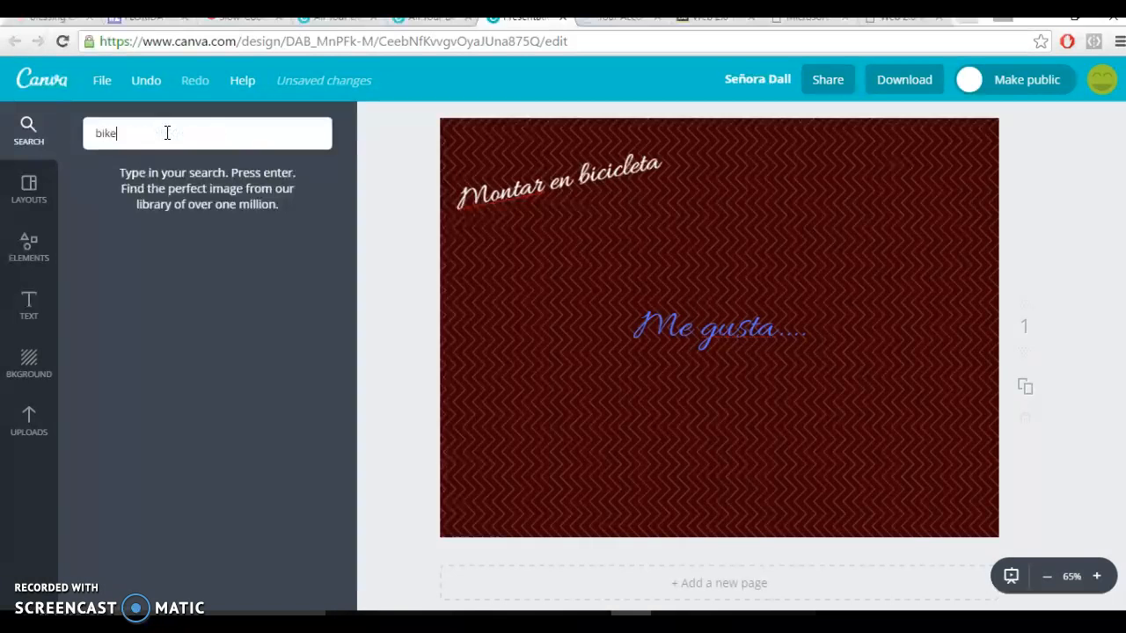
pyautogui.press('Return')
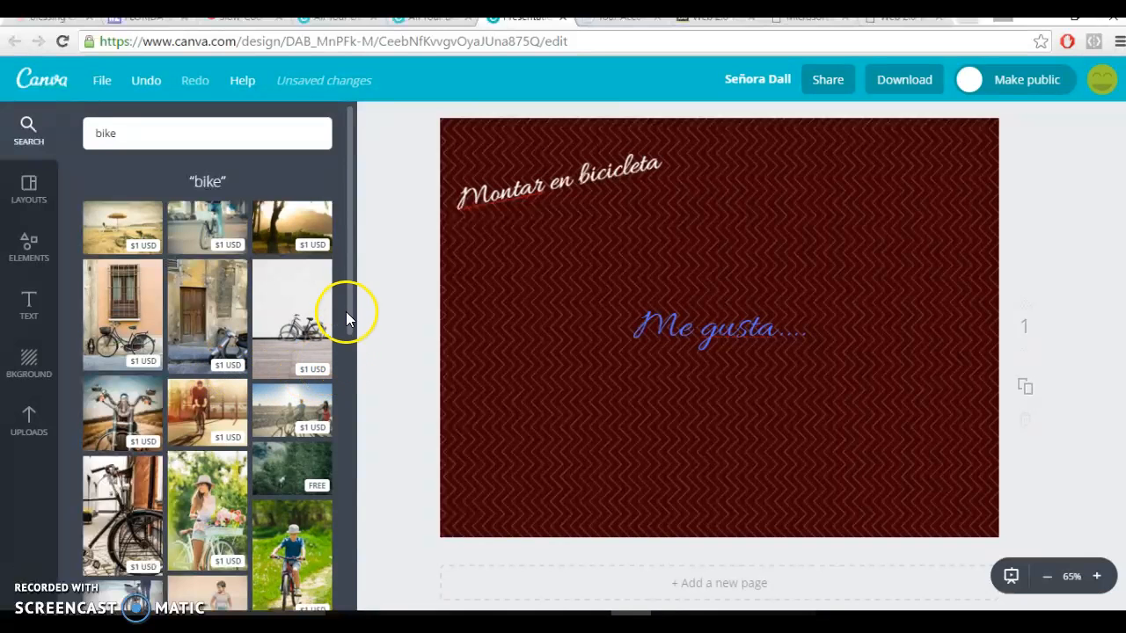
pyautogui.moveTo(350, 285); pyautogui.dragTo(402, 262)
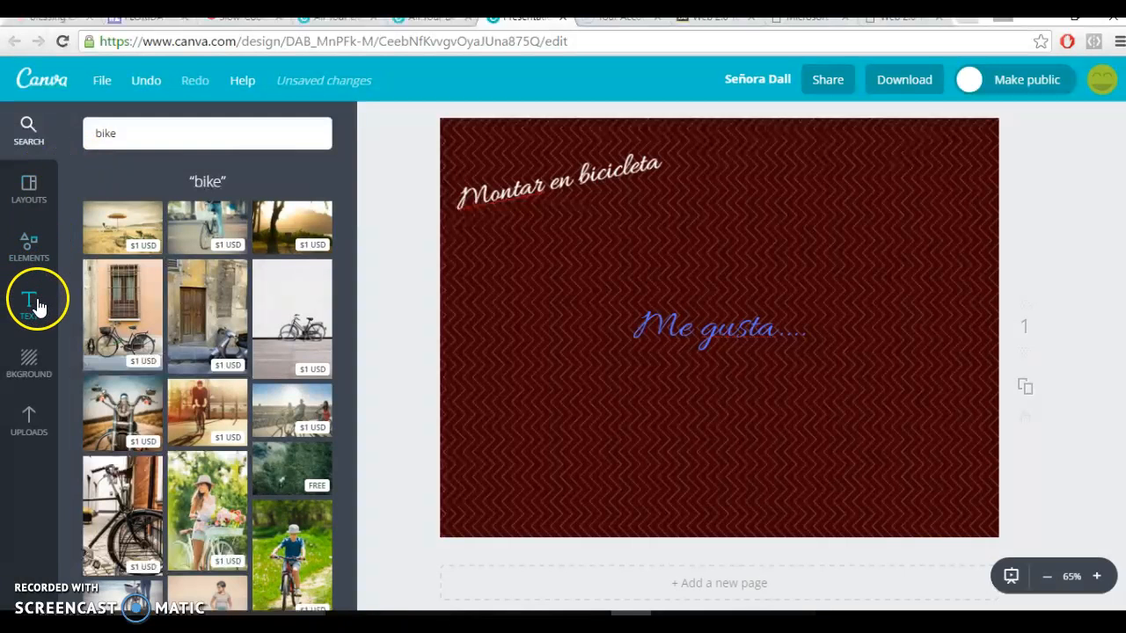
# Upload the image file "montar en bicicleta" from the Documents folder.
pyautogui.click(31, 427)
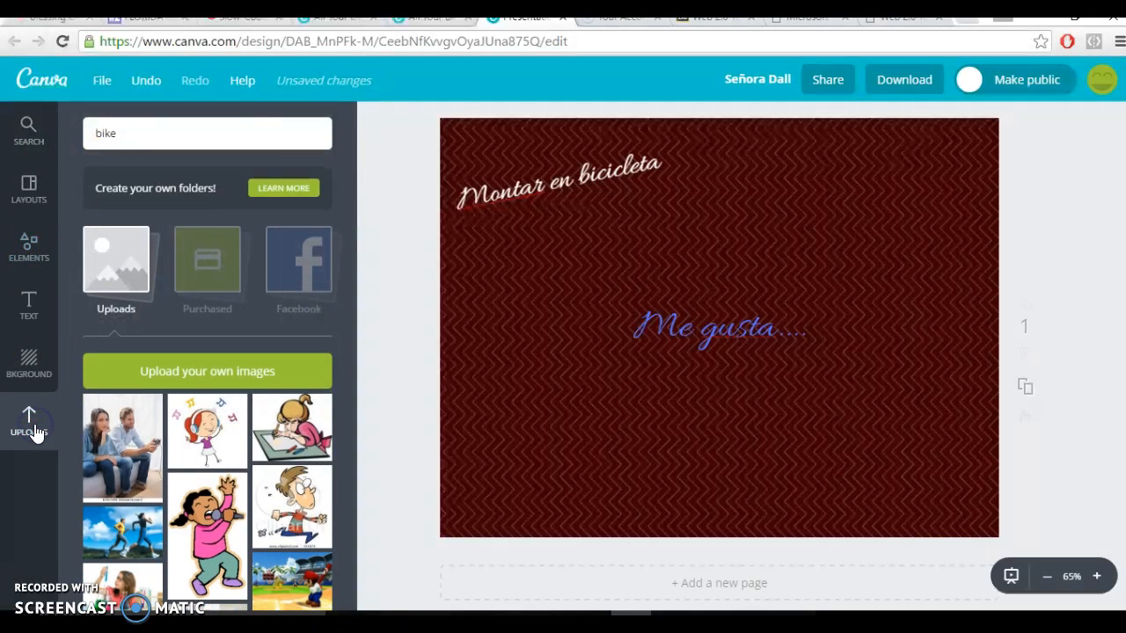
pyautogui.click(212, 374)
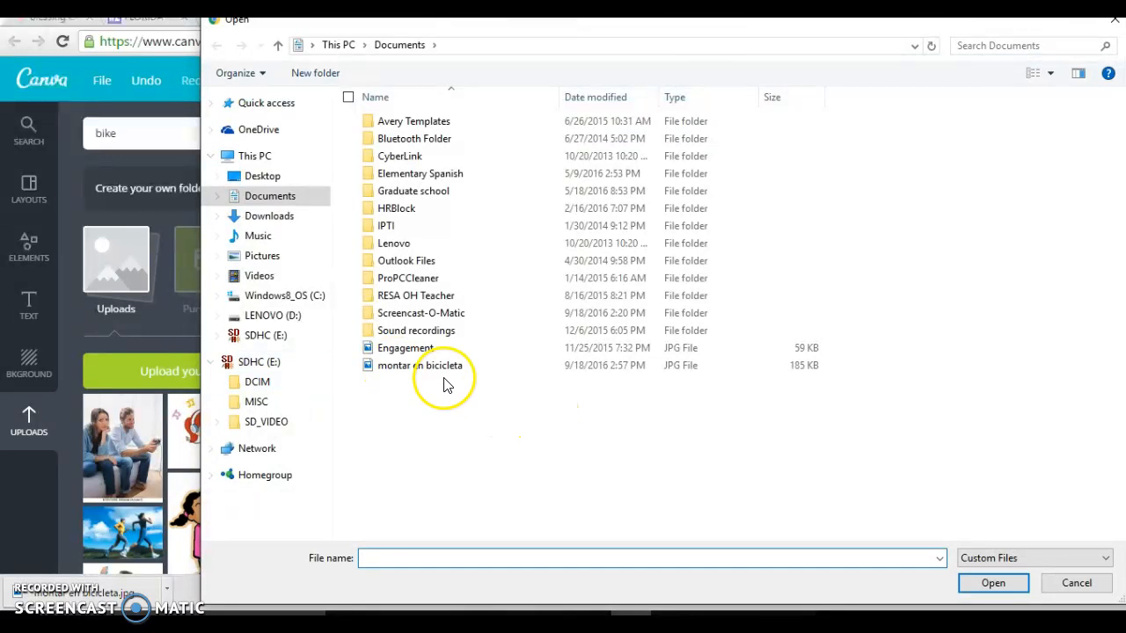
pyautogui.doubleClick(444, 374)
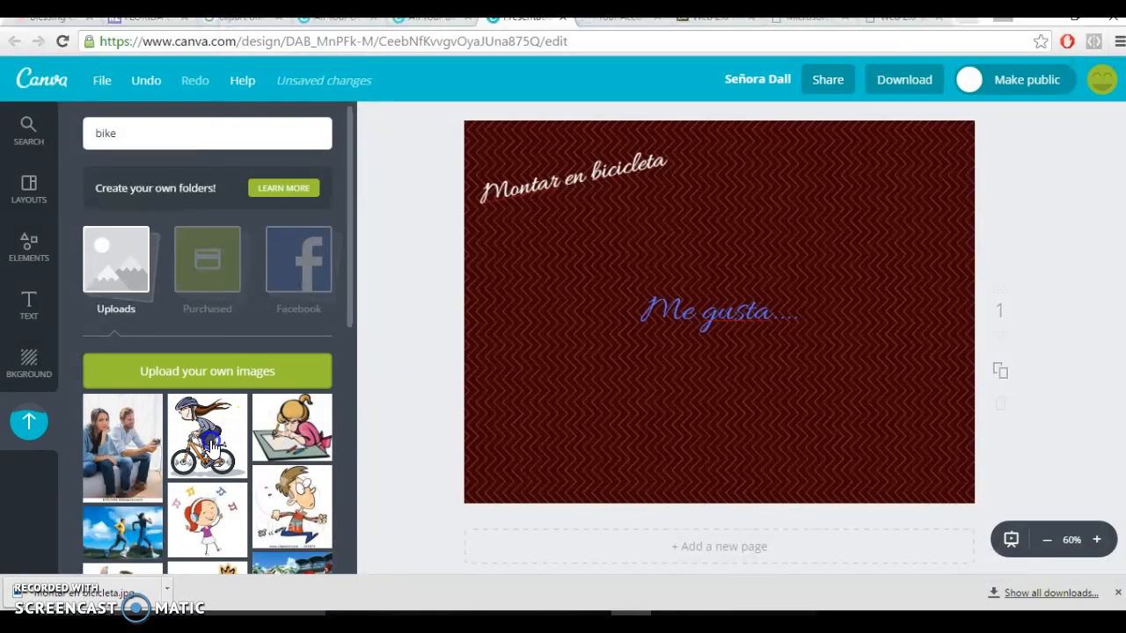
# Place the uploaded cyclist picture on the page, shrink it and position it just below "Montar en bicicleta".
pyautogui.moveTo(214, 447); pyautogui.dragTo(645, 330)
pyautogui.moveTo(797, 483); pyautogui.dragTo(528, 277)
pyautogui.click(528, 277)
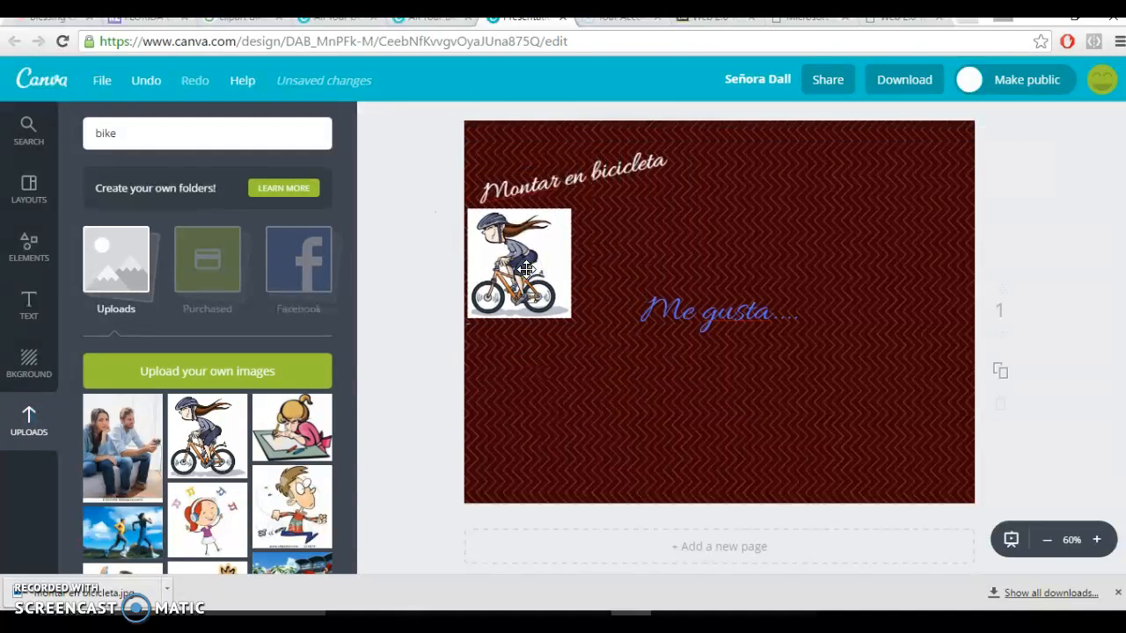
pyautogui.click(433, 354)
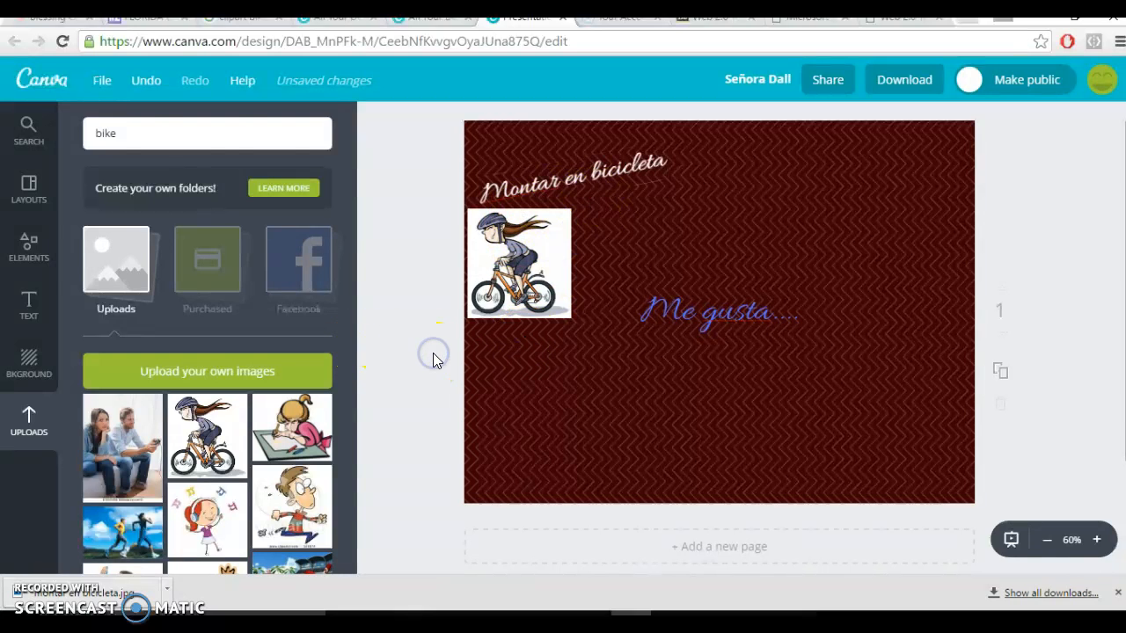
# Look through the Grids and Frames categories of page elements.
pyautogui.click(31, 254)
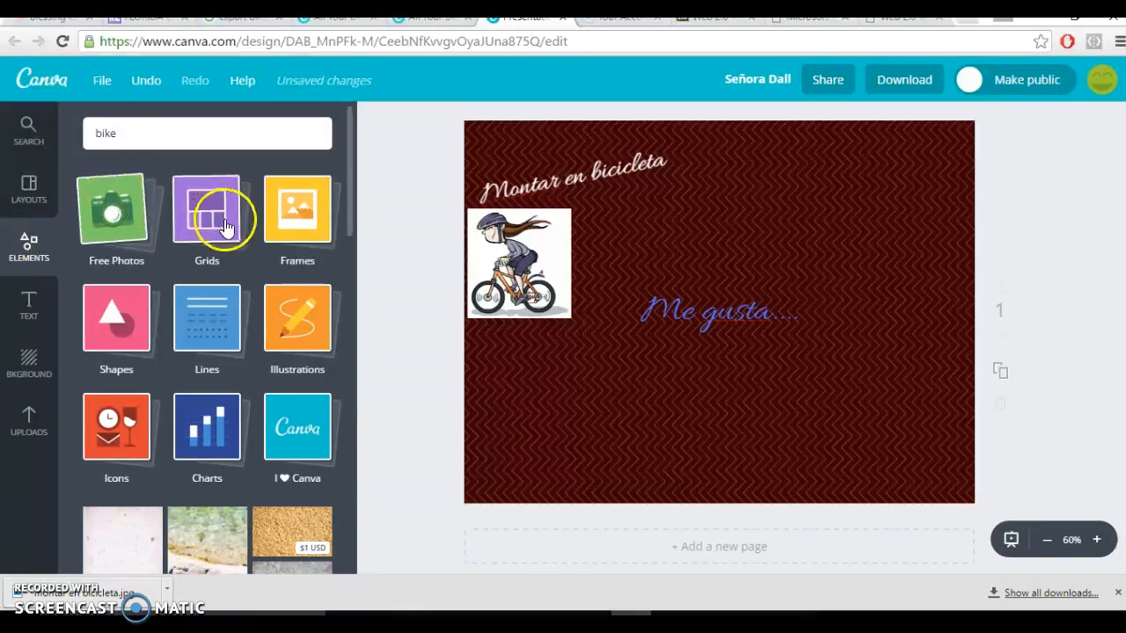
pyautogui.click(220, 230)
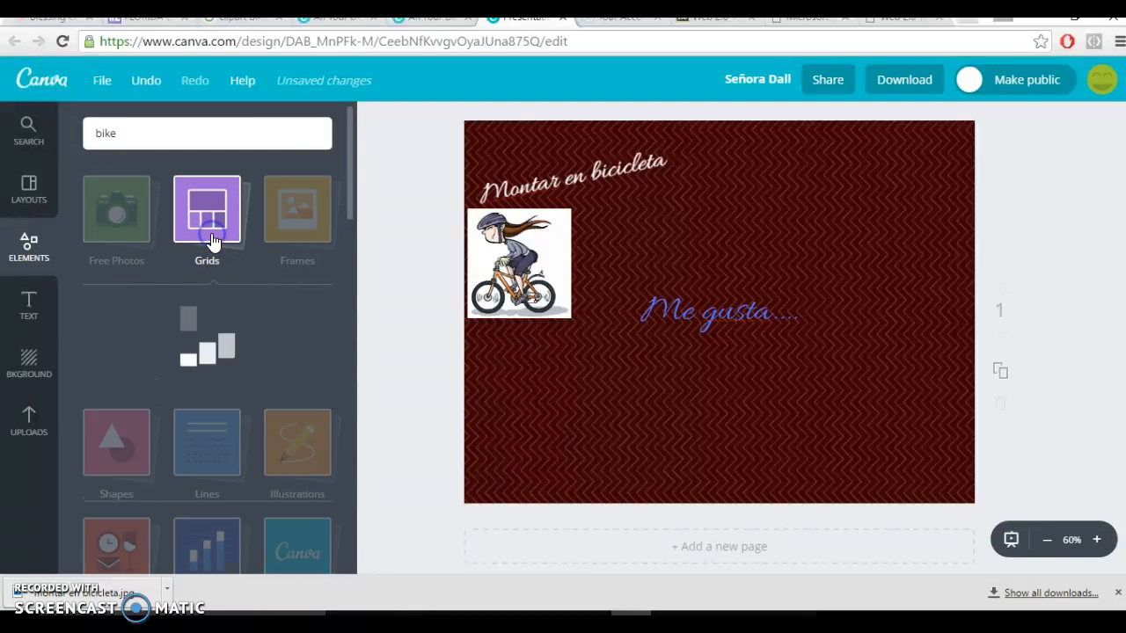
pyautogui.click(349, 181)
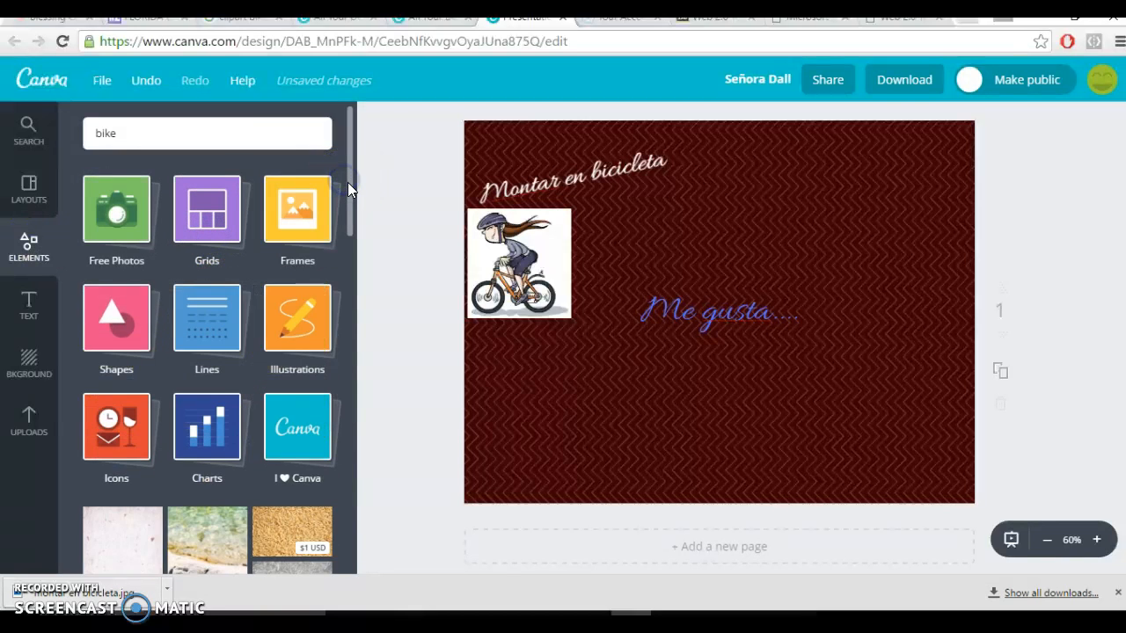
pyautogui.click(204, 216)
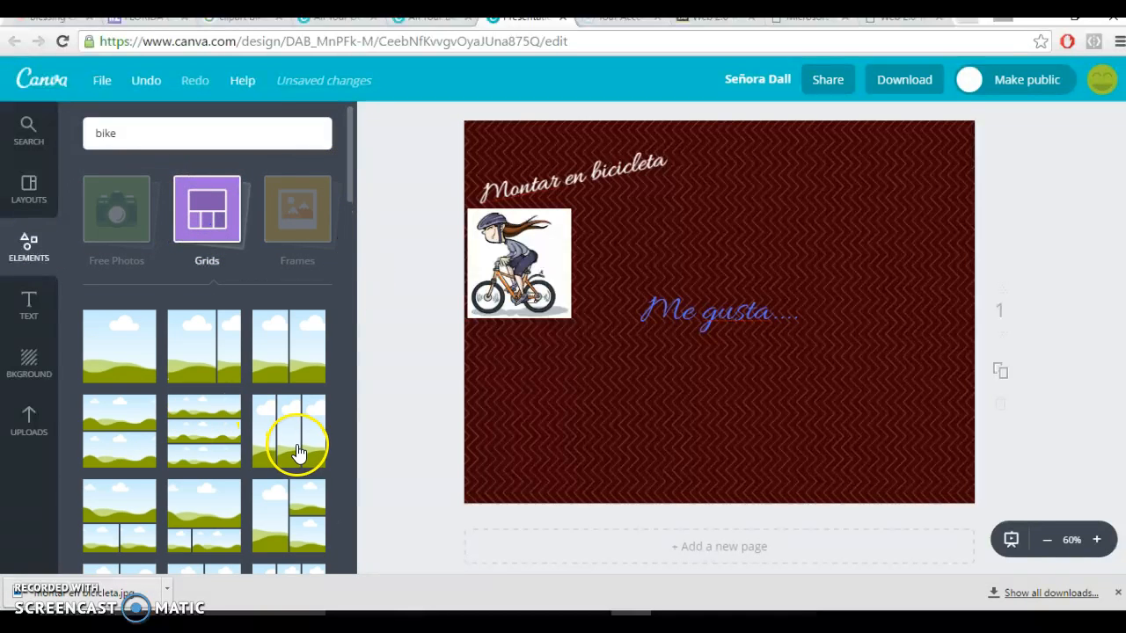
pyautogui.click(302, 221)
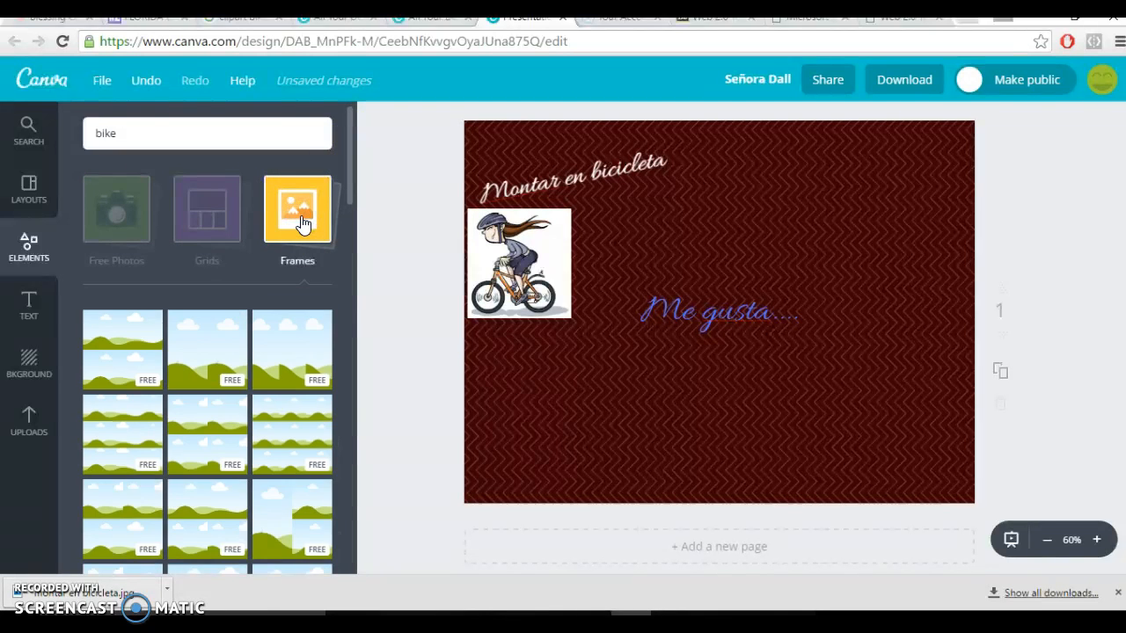
pyautogui.click(301, 221)
# Add the free white rounded square shape and flatten it into a thin horizontal bar across the page's middle.
pyautogui.click(124, 327)
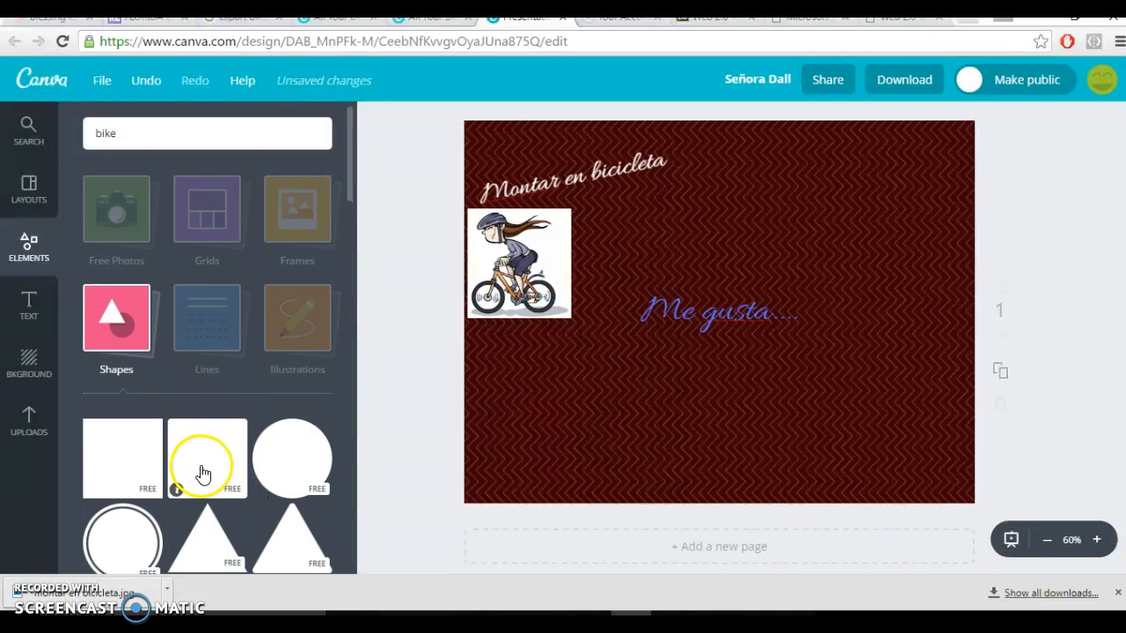
pyautogui.click(216, 463)
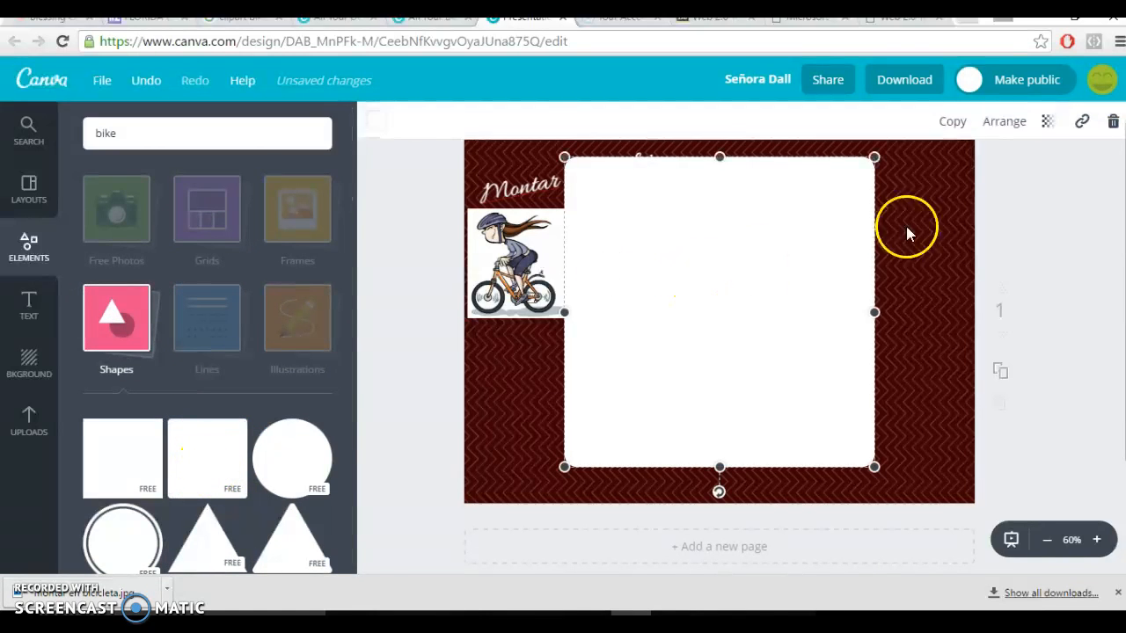
pyautogui.moveTo(875, 157); pyautogui.dragTo(764, 329)
pyautogui.click(728, 386)
pyautogui.moveTo(731, 384); pyautogui.dragTo(880, 335)
pyautogui.moveTo(721, 467); pyautogui.dragTo(724, 339)
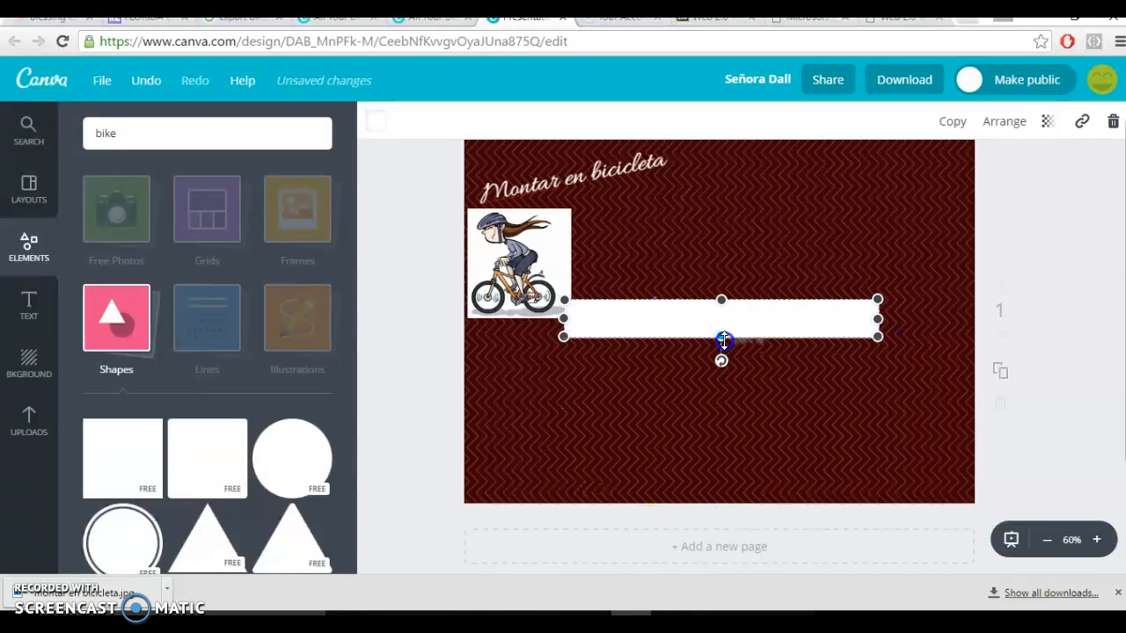
# Shorten the white bar, tilt it to match the slope of "Montar en bicicleta" and place it over that text.
pyautogui.moveTo(878, 313); pyautogui.dragTo(625, 189)
pyautogui.moveTo(581, 233); pyautogui.dragTo(603, 172)
pyautogui.click(934, 229)
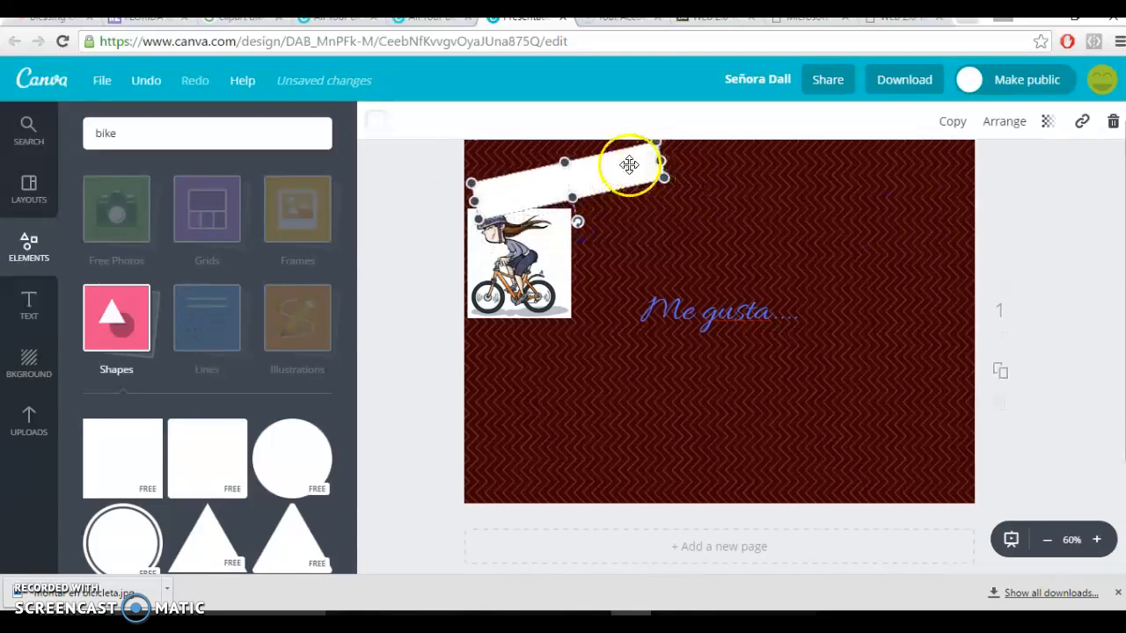
# Send the white bar back behind "Montar en bicicleta" and nudge the text into line with the bar.
pyautogui.click(1020, 132)
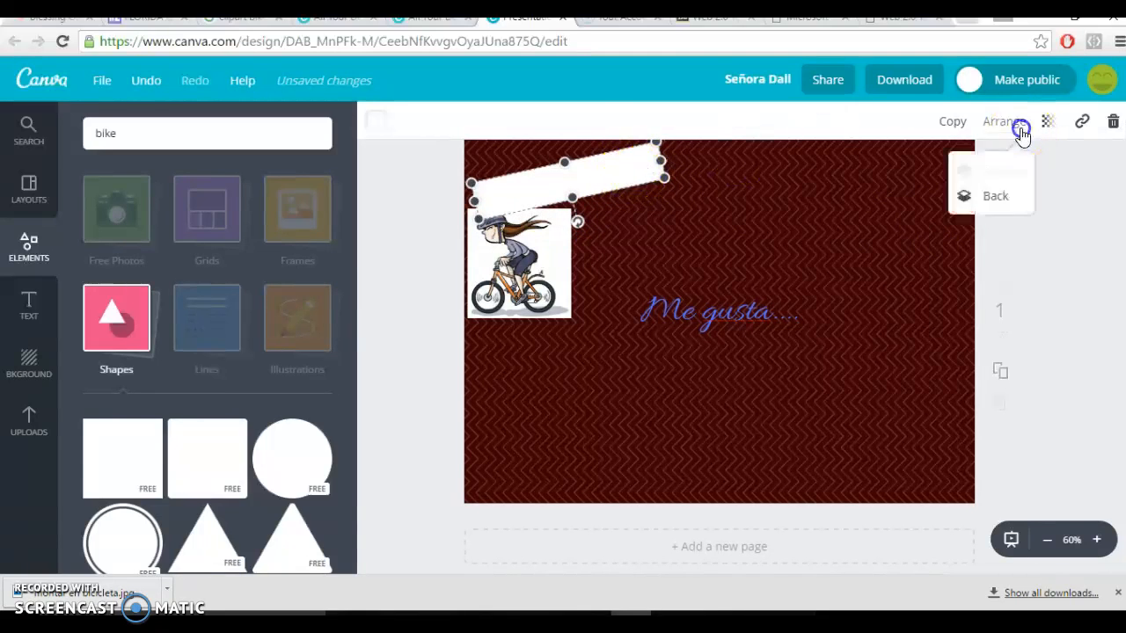
pyautogui.click(988, 204)
pyautogui.click(596, 184)
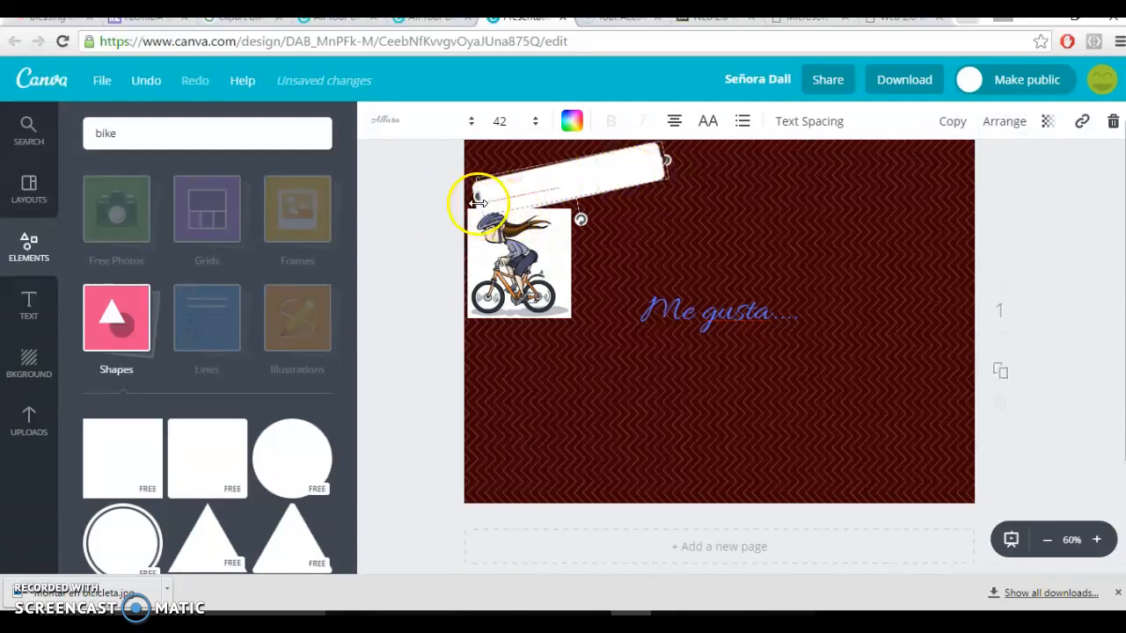
pyautogui.moveTo(649, 192)
pyautogui.mouseDown()
pyautogui.moveTo(741, 229)
pyautogui.moveTo(644, 175)
pyautogui.moveTo(641, 187)
pyautogui.mouseUp()
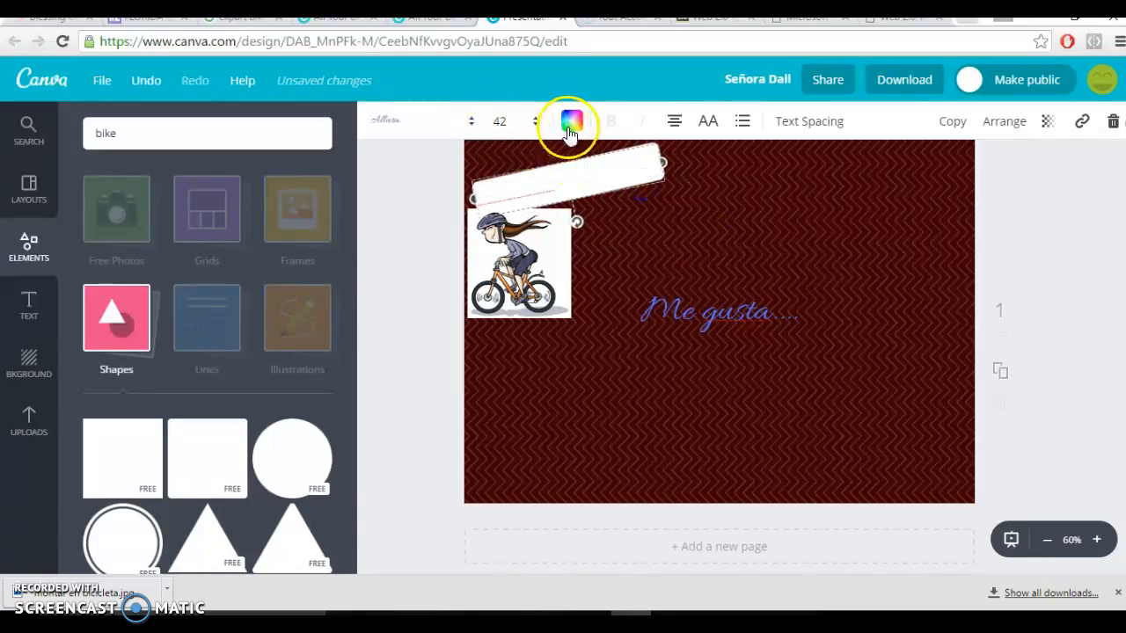
# Colour the "Montar en bicicleta" text dark green from the default palette and save the design.
pyautogui.click(571, 123)
pyautogui.click(635, 257)
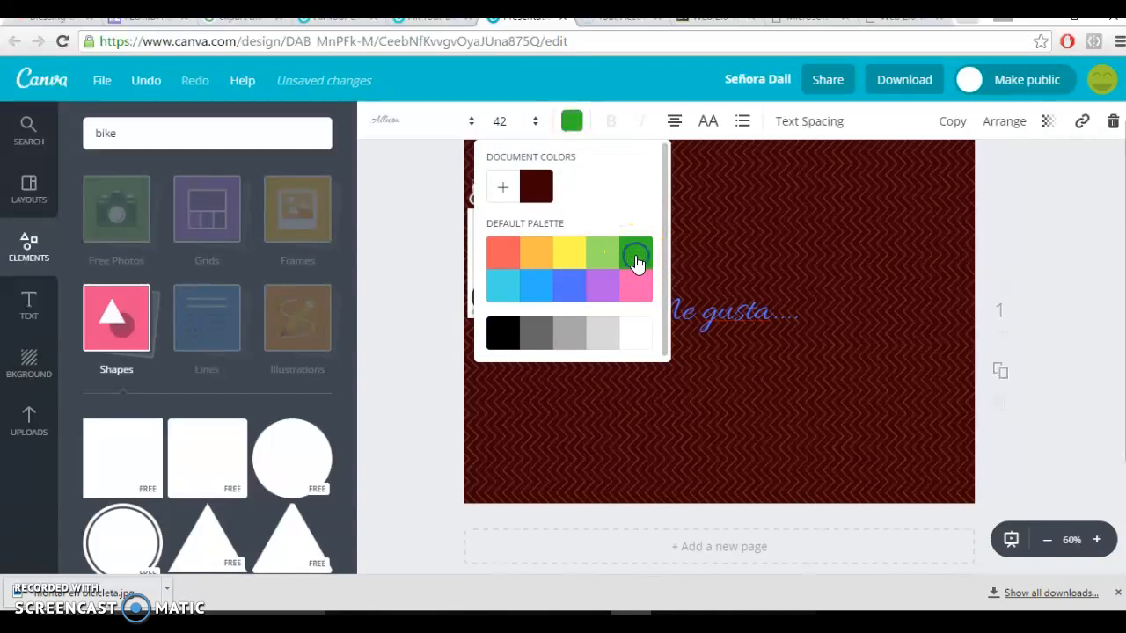
pyautogui.click(793, 209)
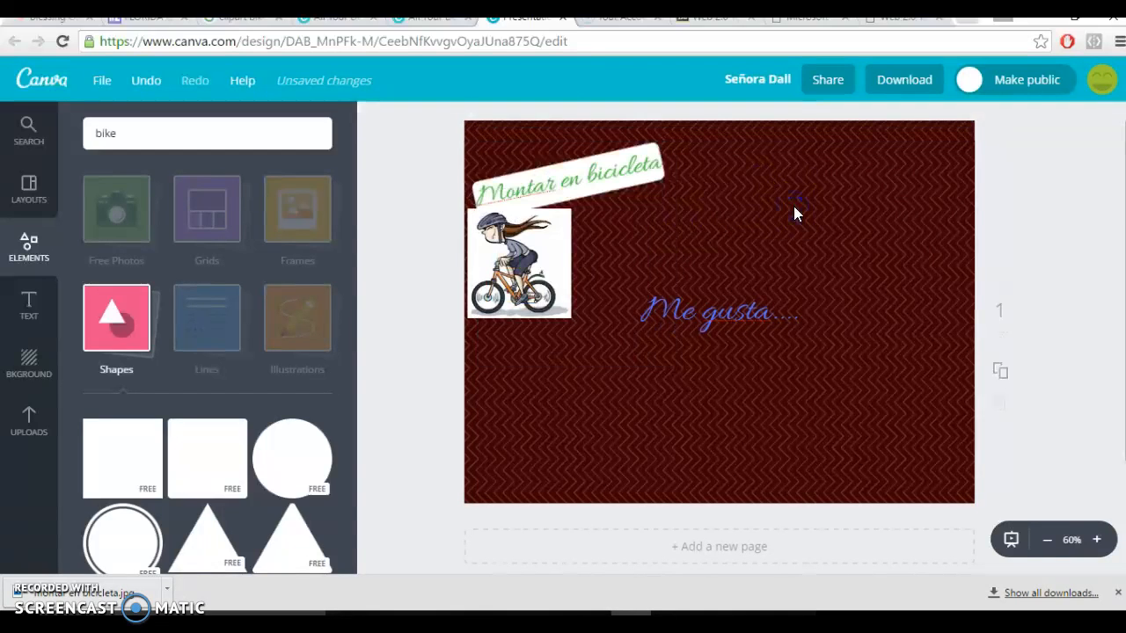
pyautogui.click(619, 284)
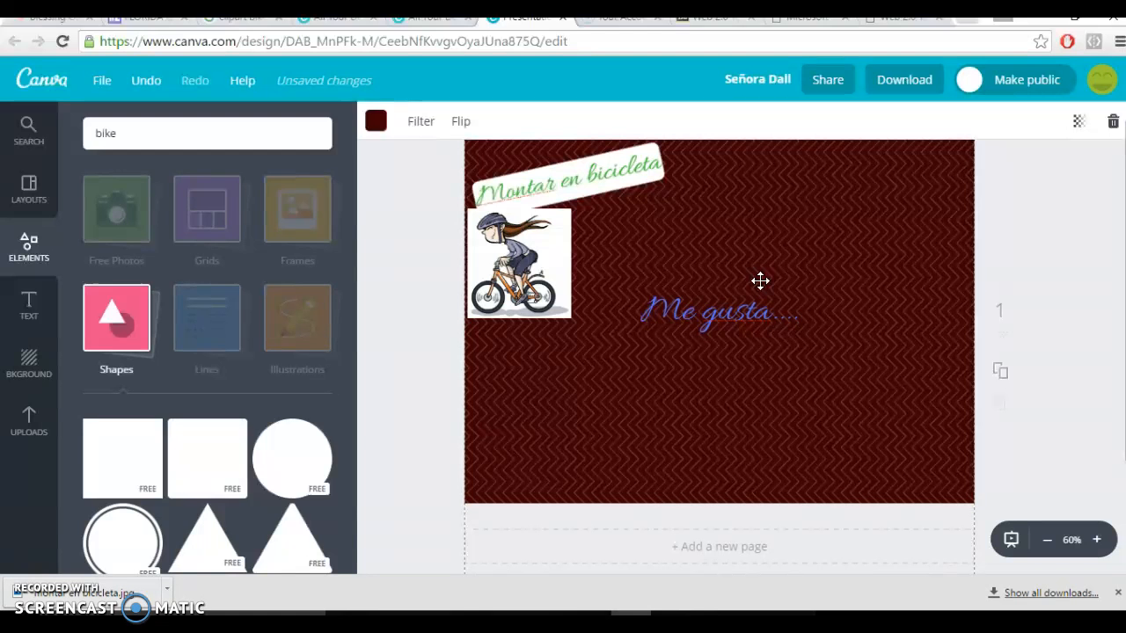
pyautogui.click(100, 90)
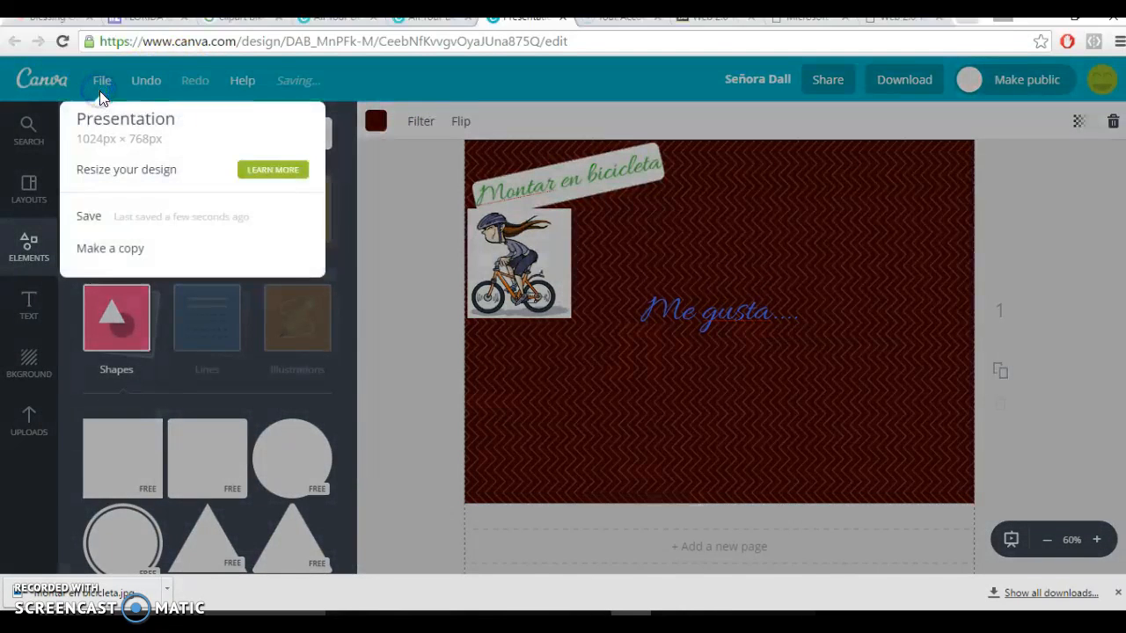
pyautogui.click(97, 227)
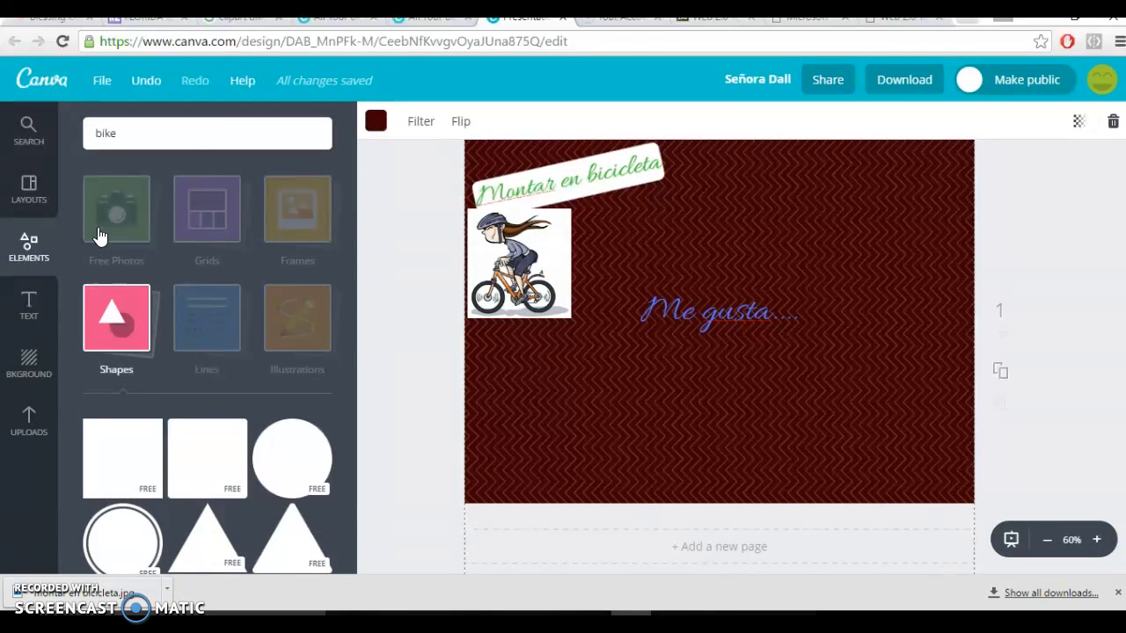
# Download the design as PDF - Print without crop marks and bleed, and open the downloaded PDF.
pyautogui.click(924, 83)
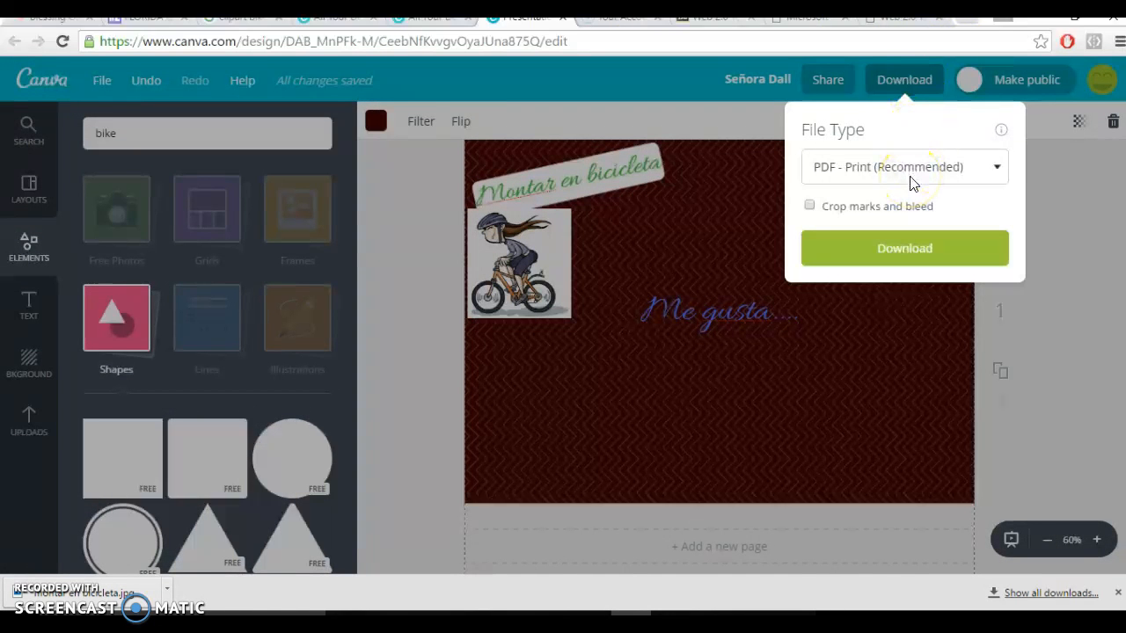
pyautogui.click(904, 246)
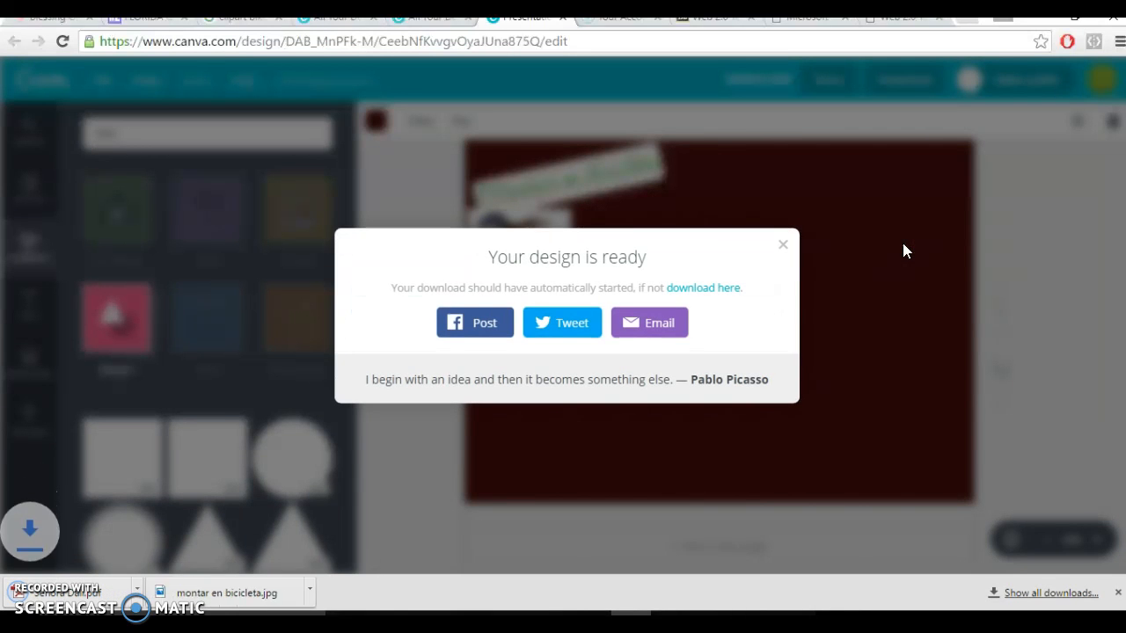
pyautogui.rightClick(112, 603)
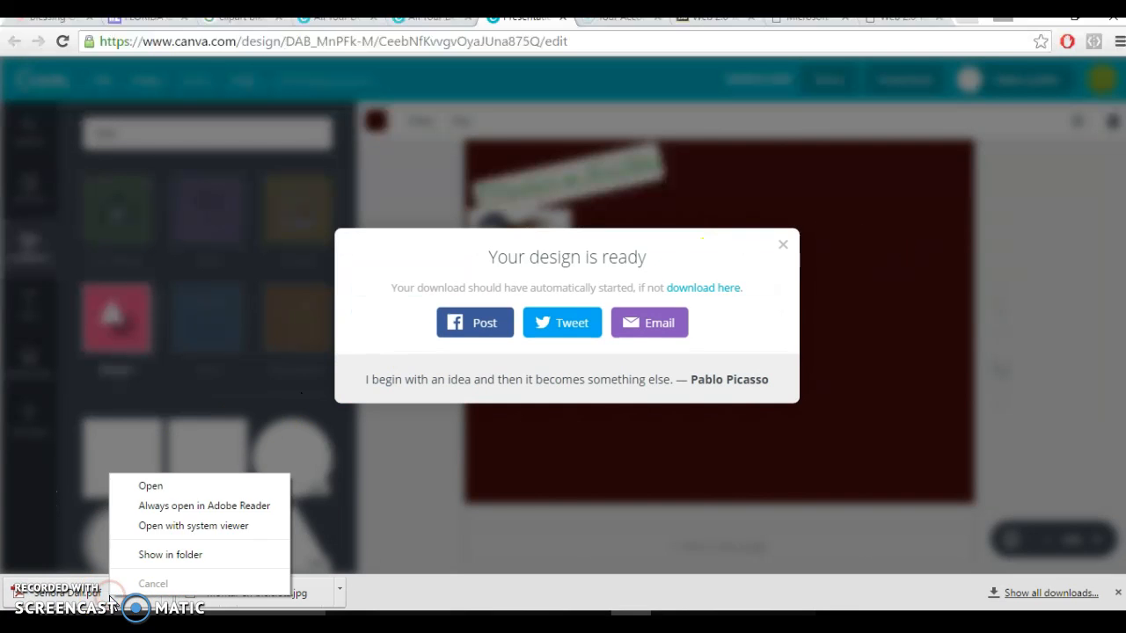
pyautogui.click(111, 600)
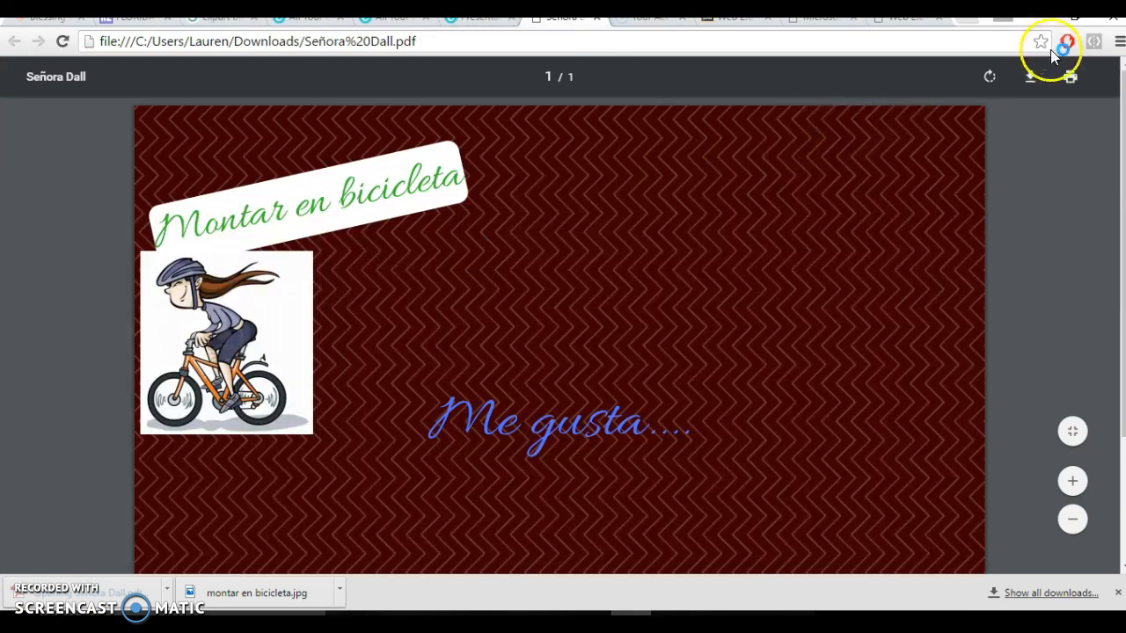
pyautogui.rightClick(962, 206)
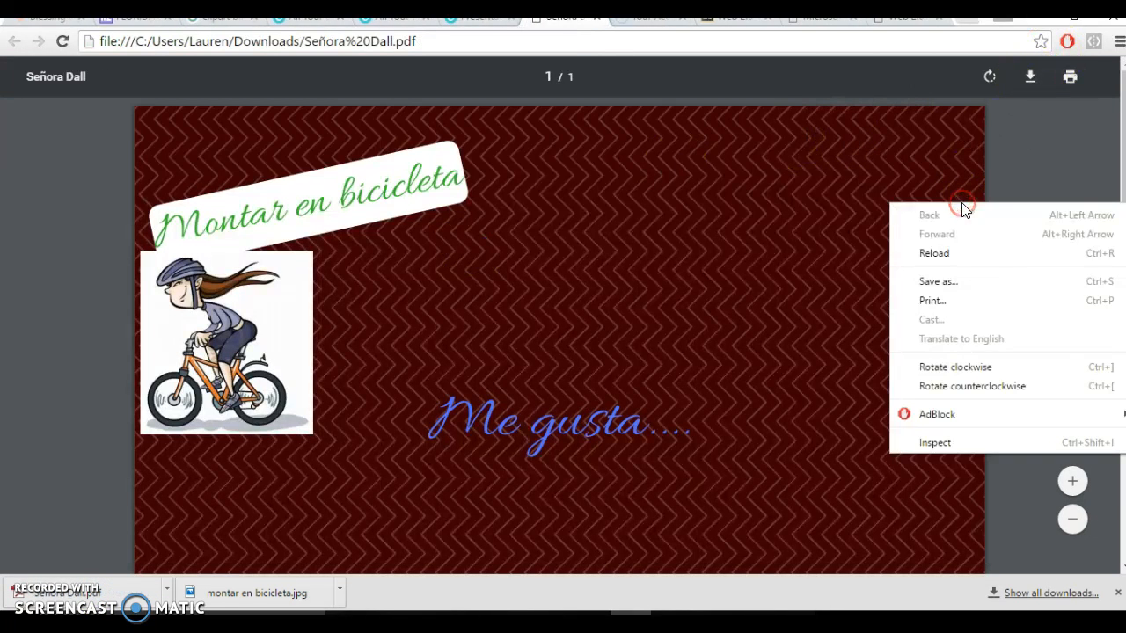
pyautogui.click(939, 281)
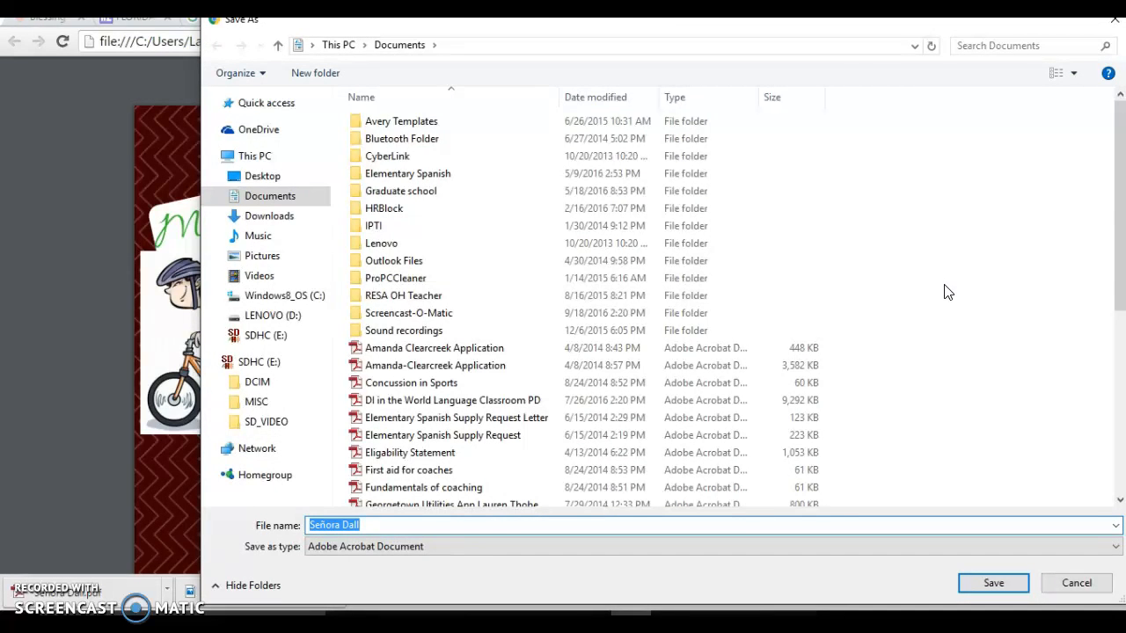
pyautogui.click(175, 146)
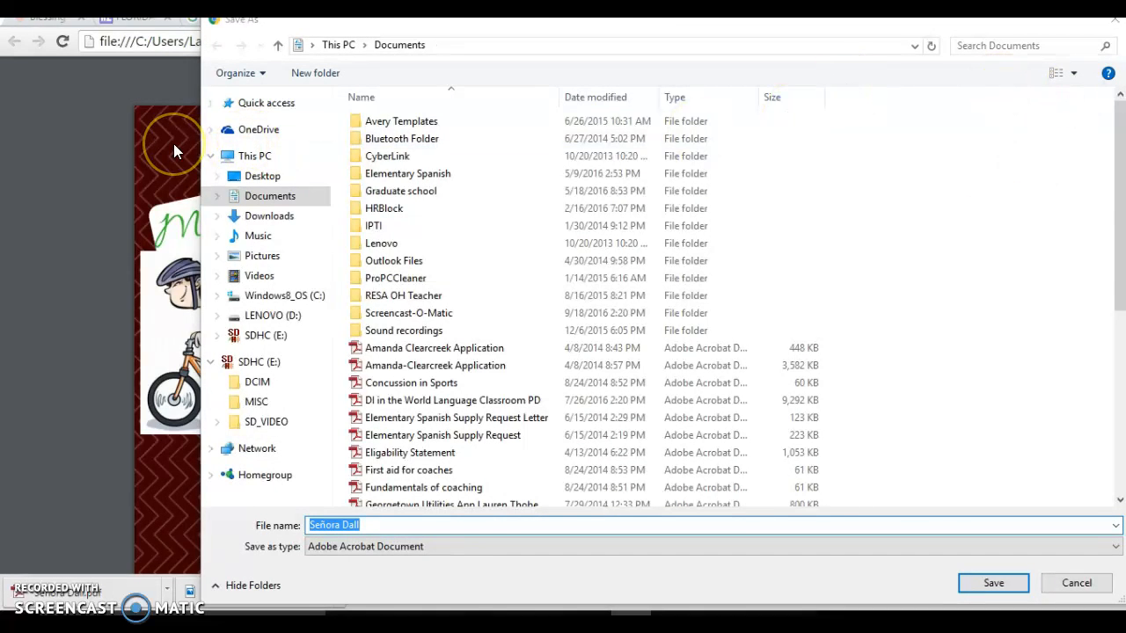
pyautogui.click(1113, 23)
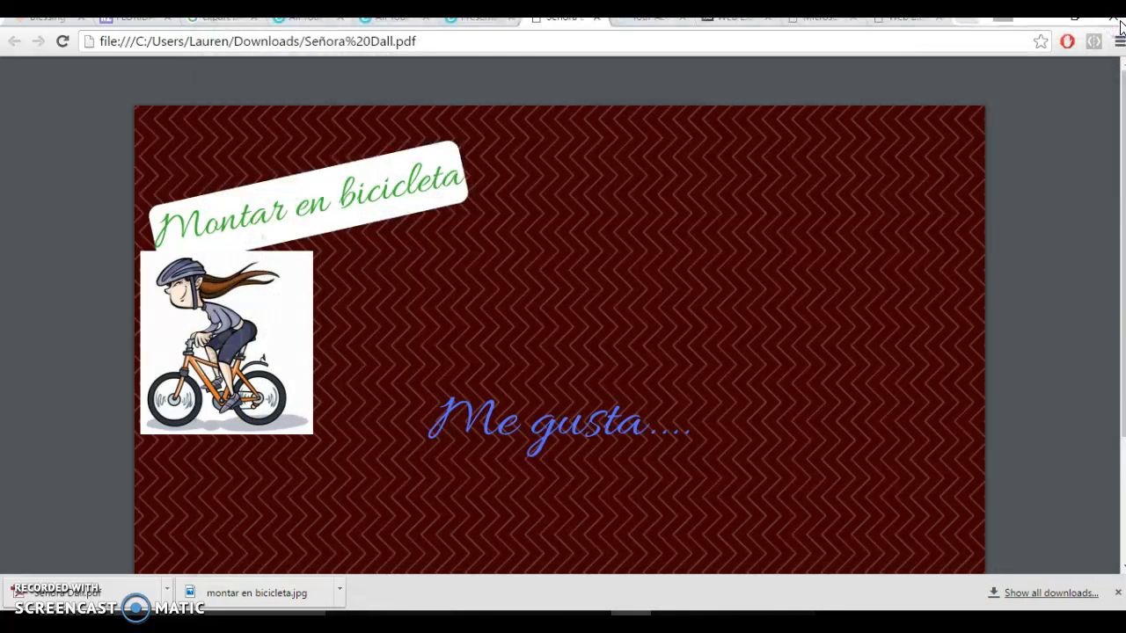